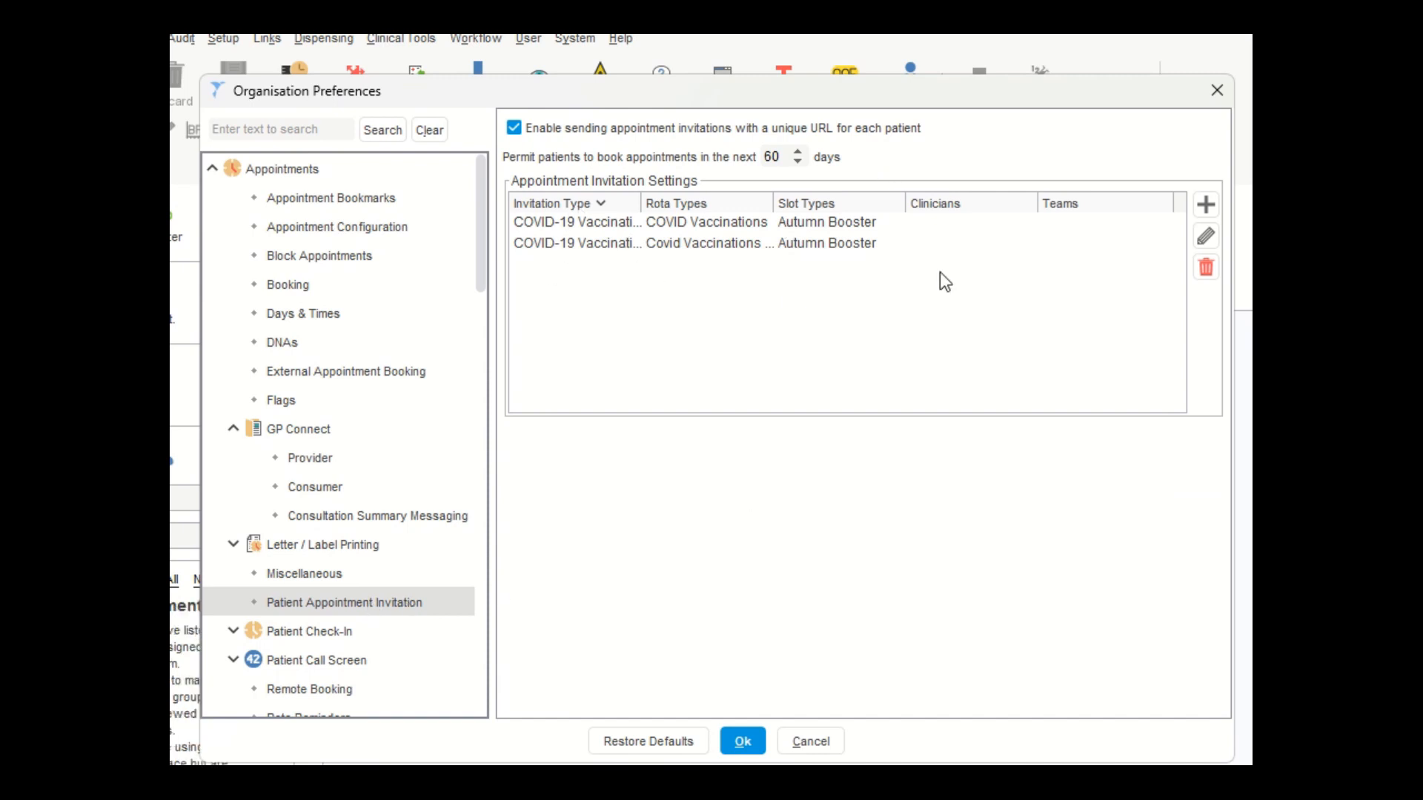
pyautogui.click(1206, 214)
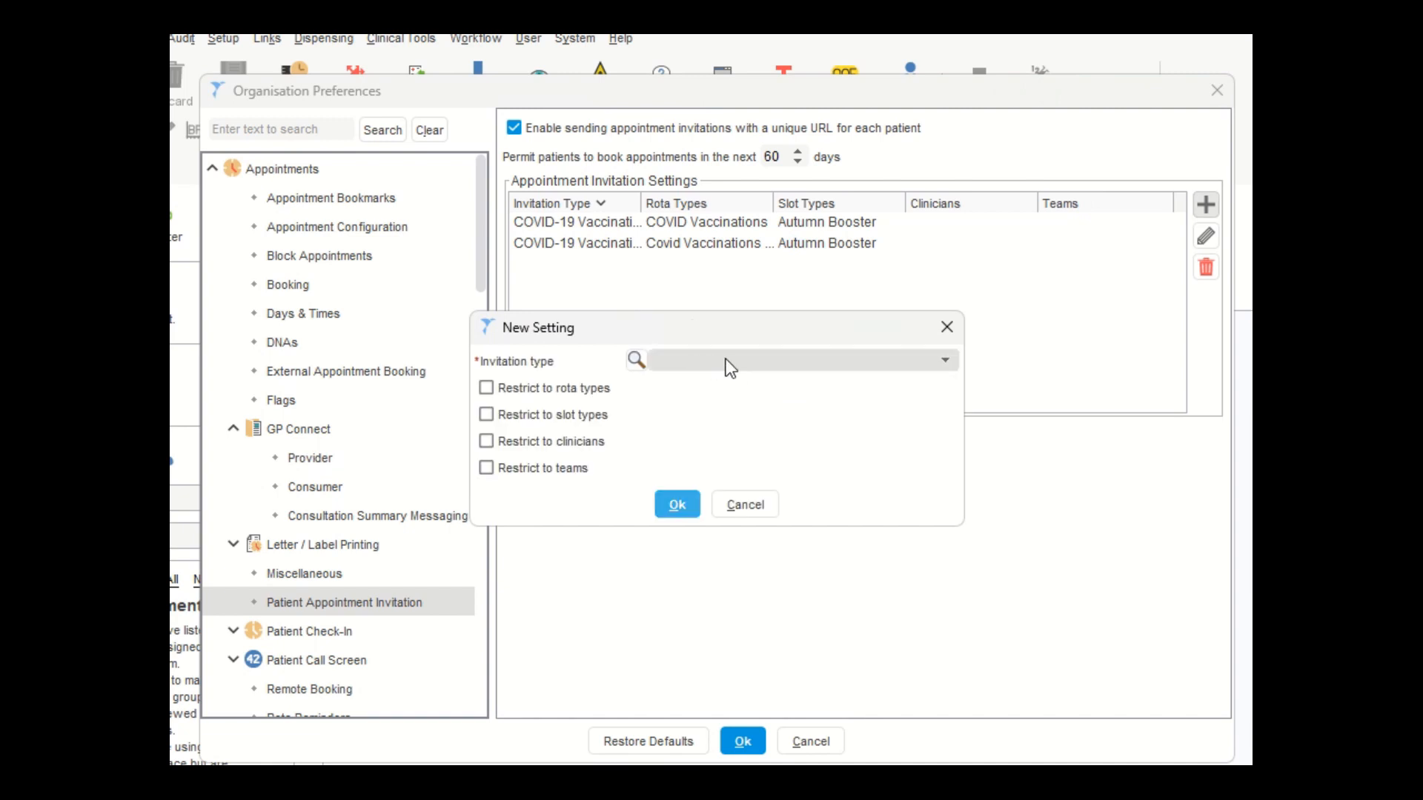
pyautogui.click(728, 361)
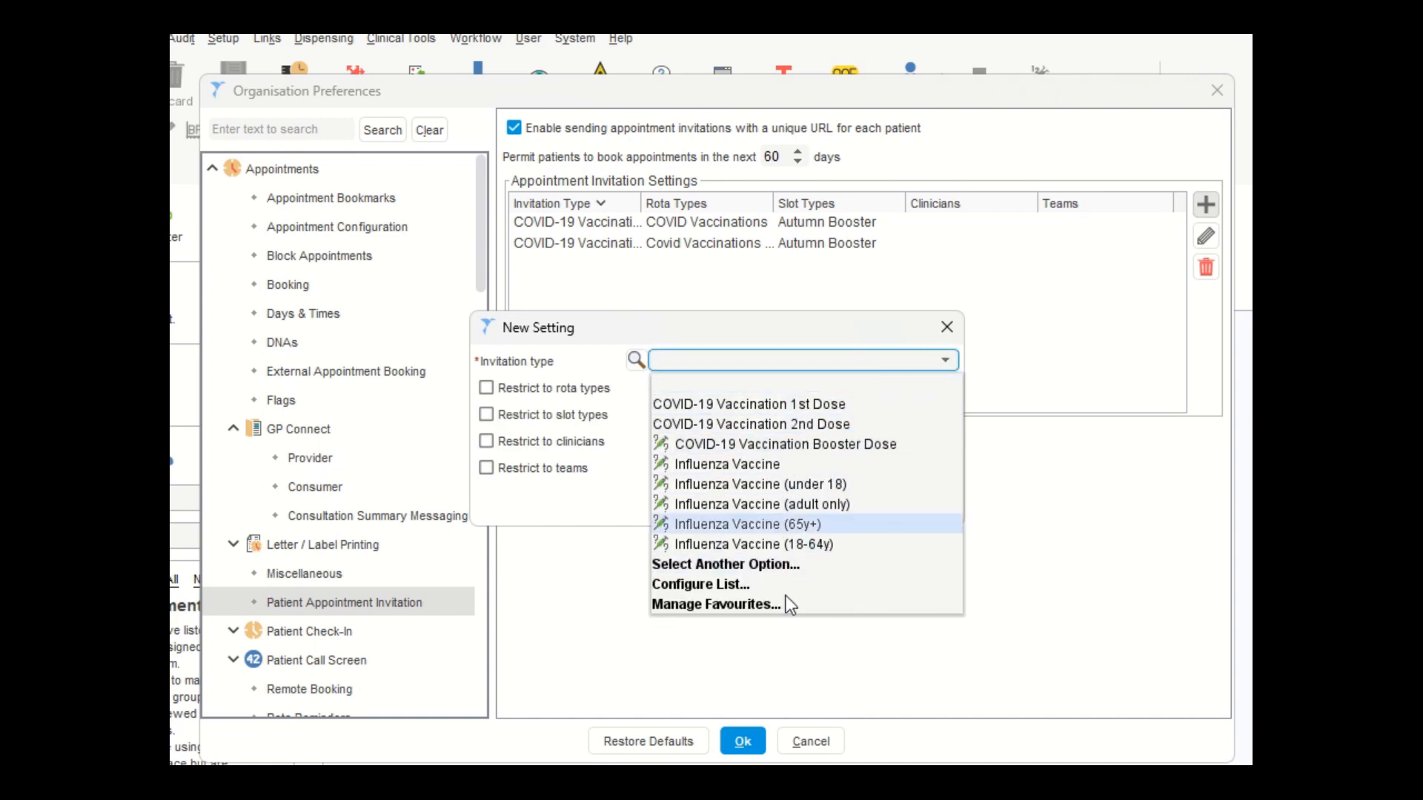
pyautogui.click(757, 566)
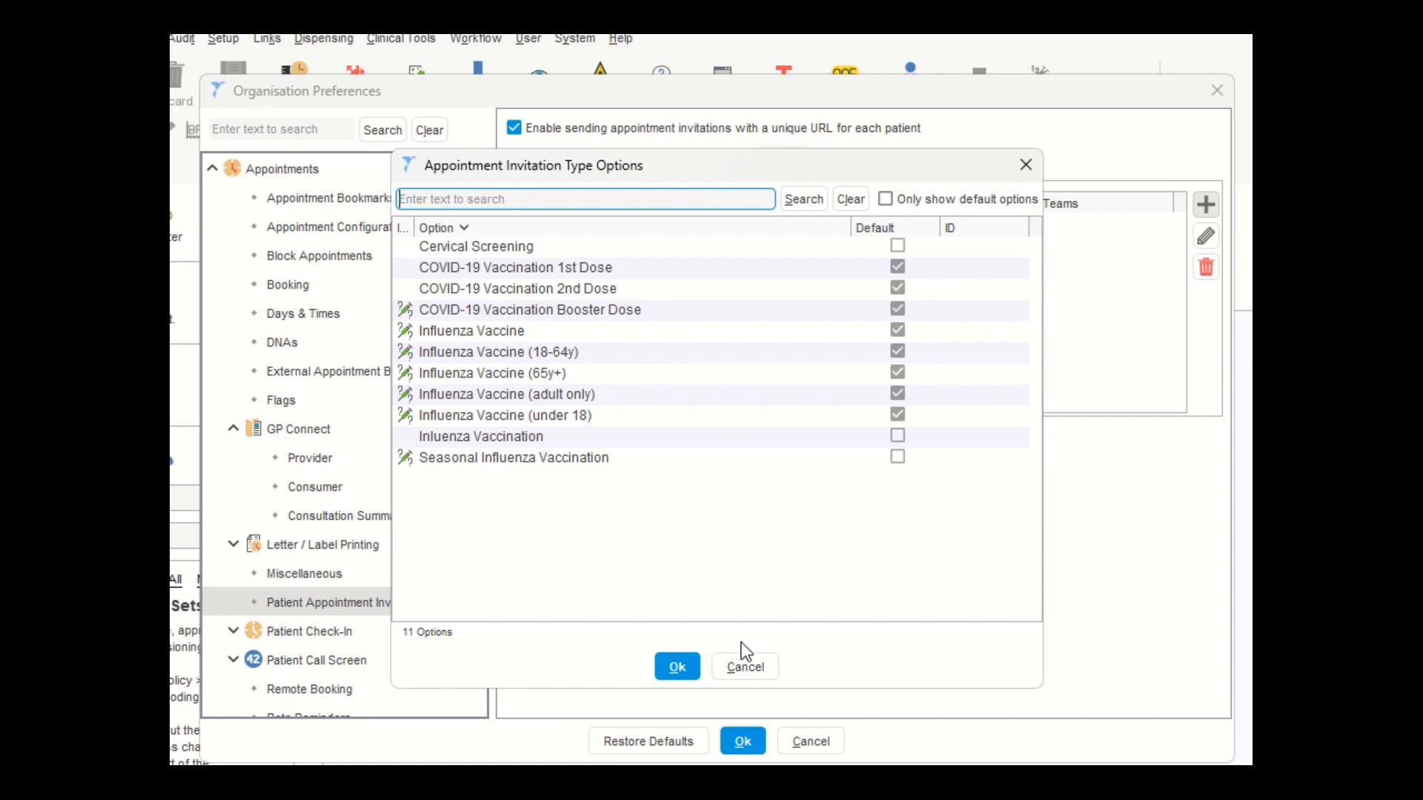
pyautogui.click(744, 666)
pyautogui.click(745, 510)
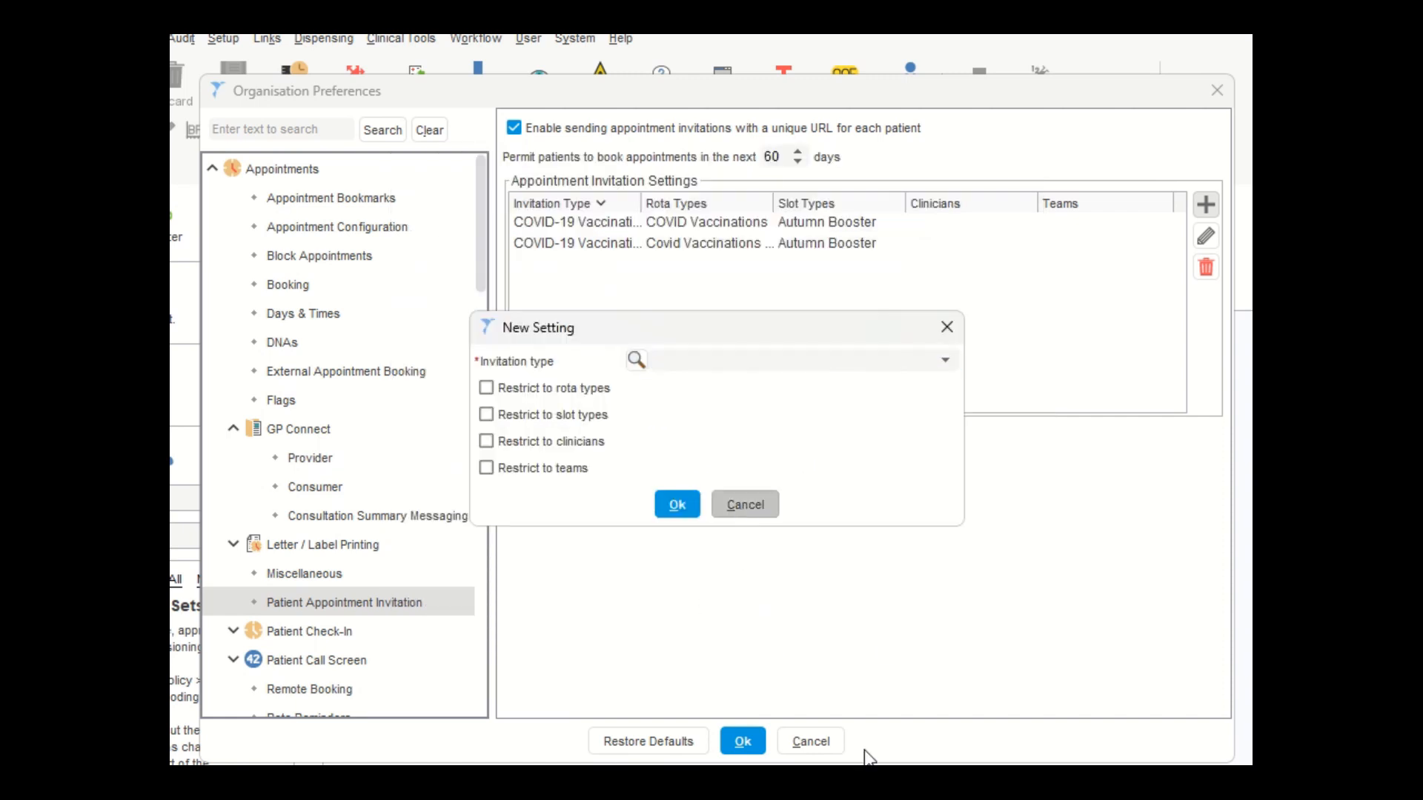
pyautogui.click(811, 742)
# Open the setup screen for configuring the organisation's option lists.
pyautogui.click(225, 39)
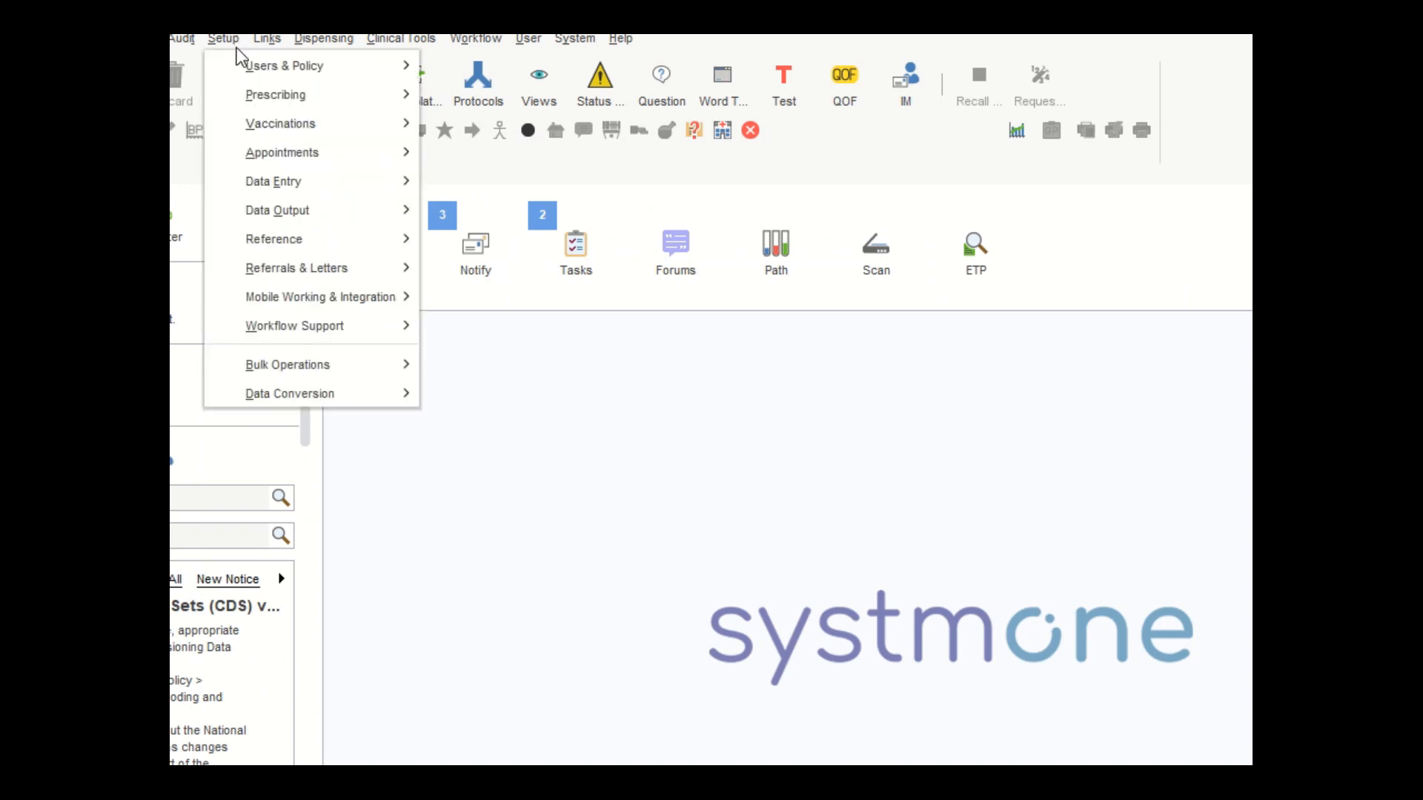
pyautogui.moveTo(284, 66)
pyautogui.click(532, 332)
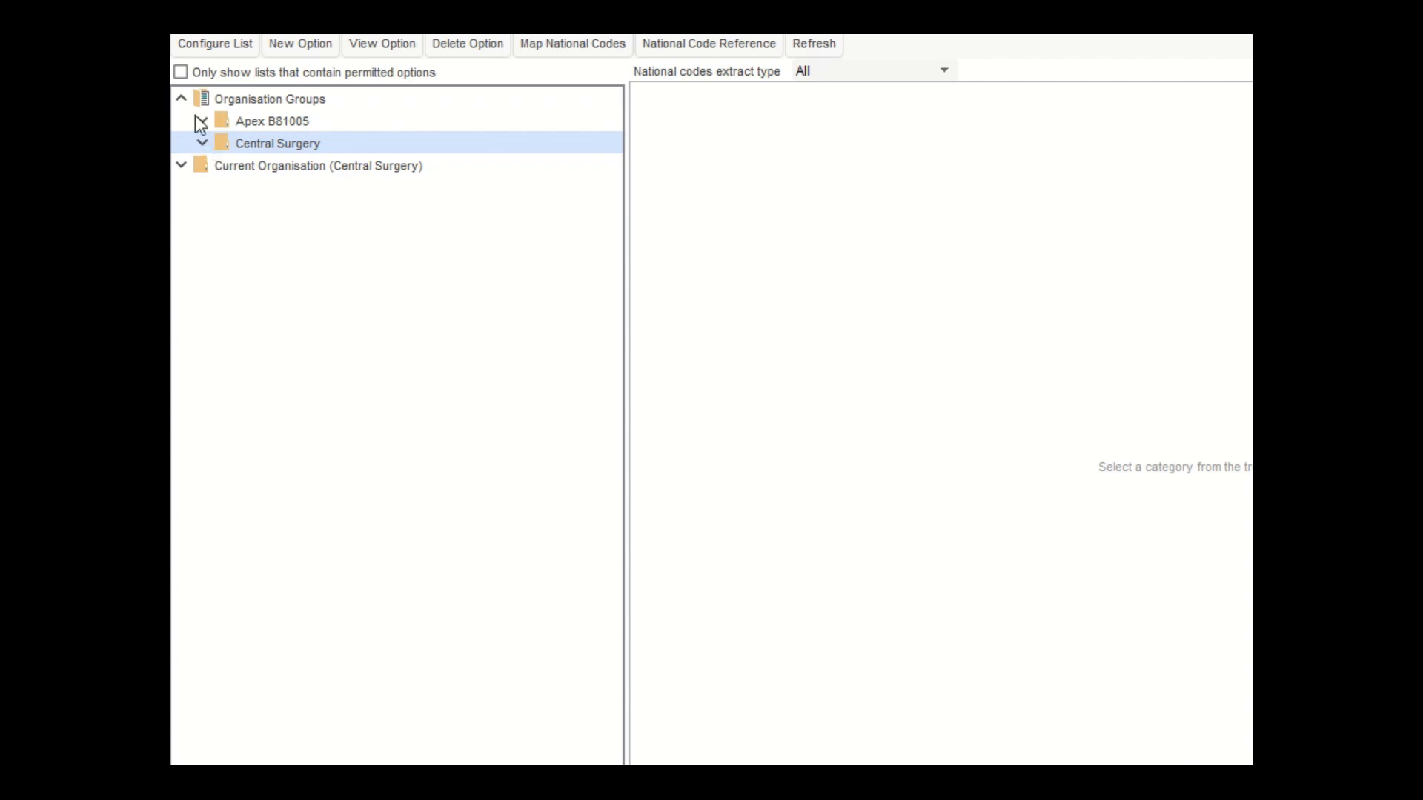
pyautogui.click(195, 76)
pyautogui.click(202, 142)
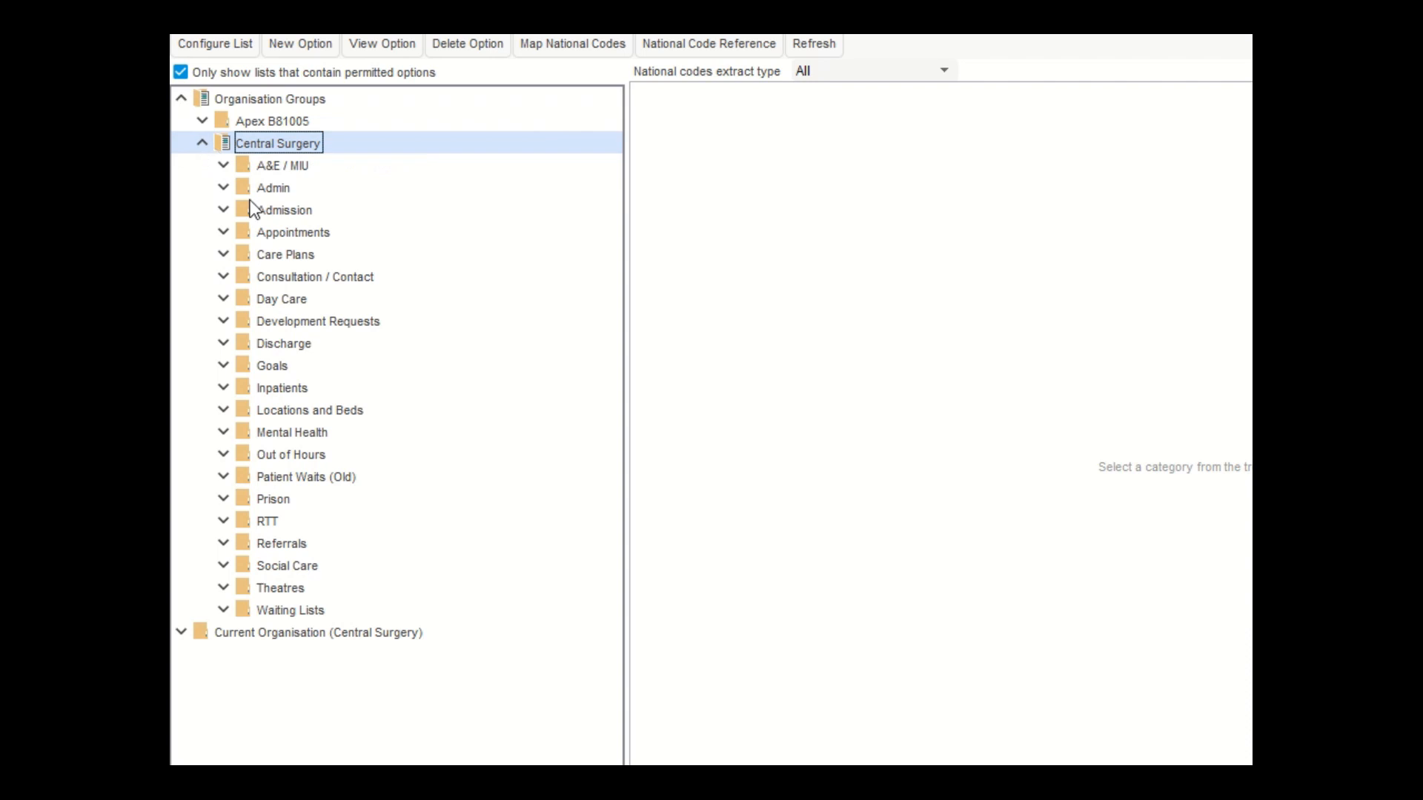
pyautogui.click(223, 232)
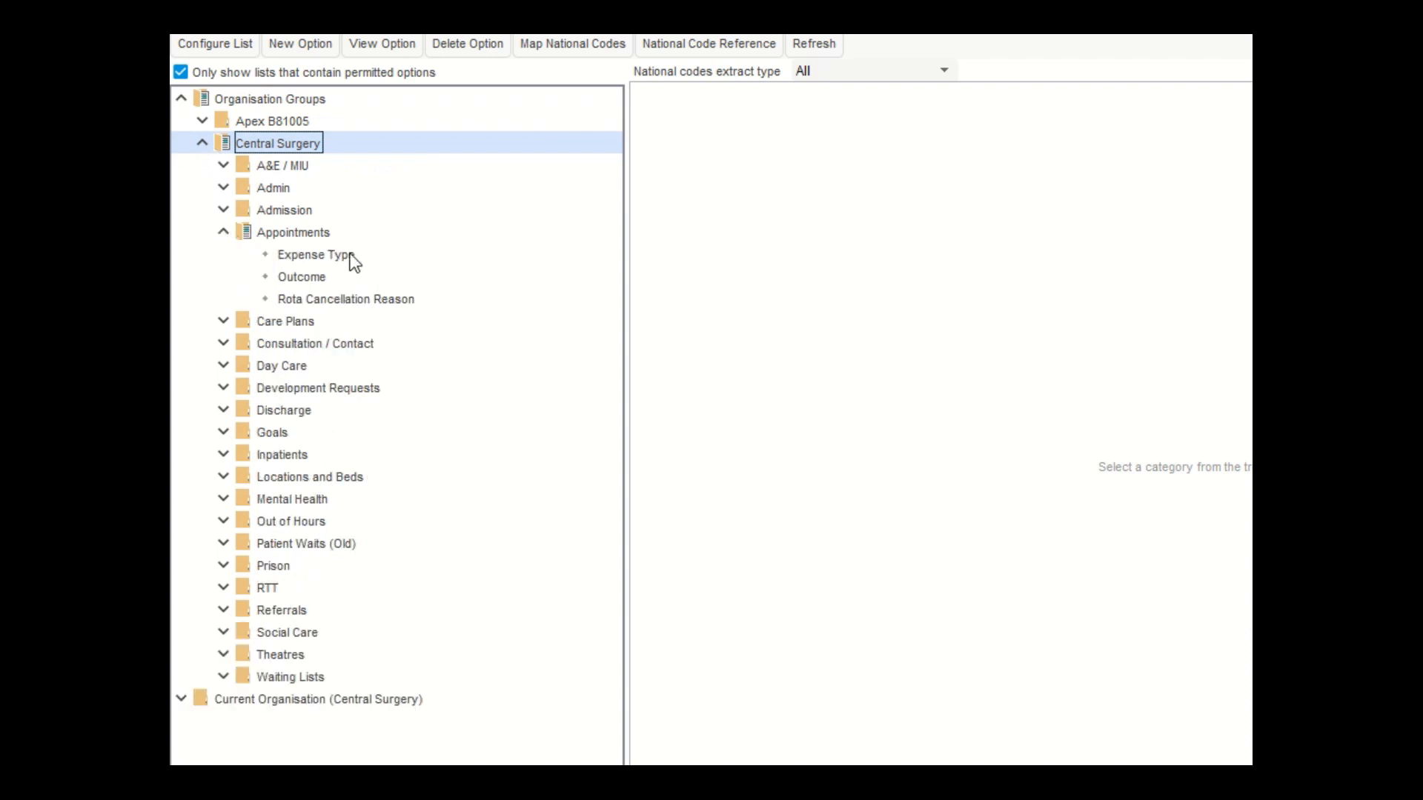
pyautogui.click(180, 72)
# Show the Appointment Invitation Type list in the Appointments category of the Central Surgery organisation group.
pyautogui.click(201, 144)
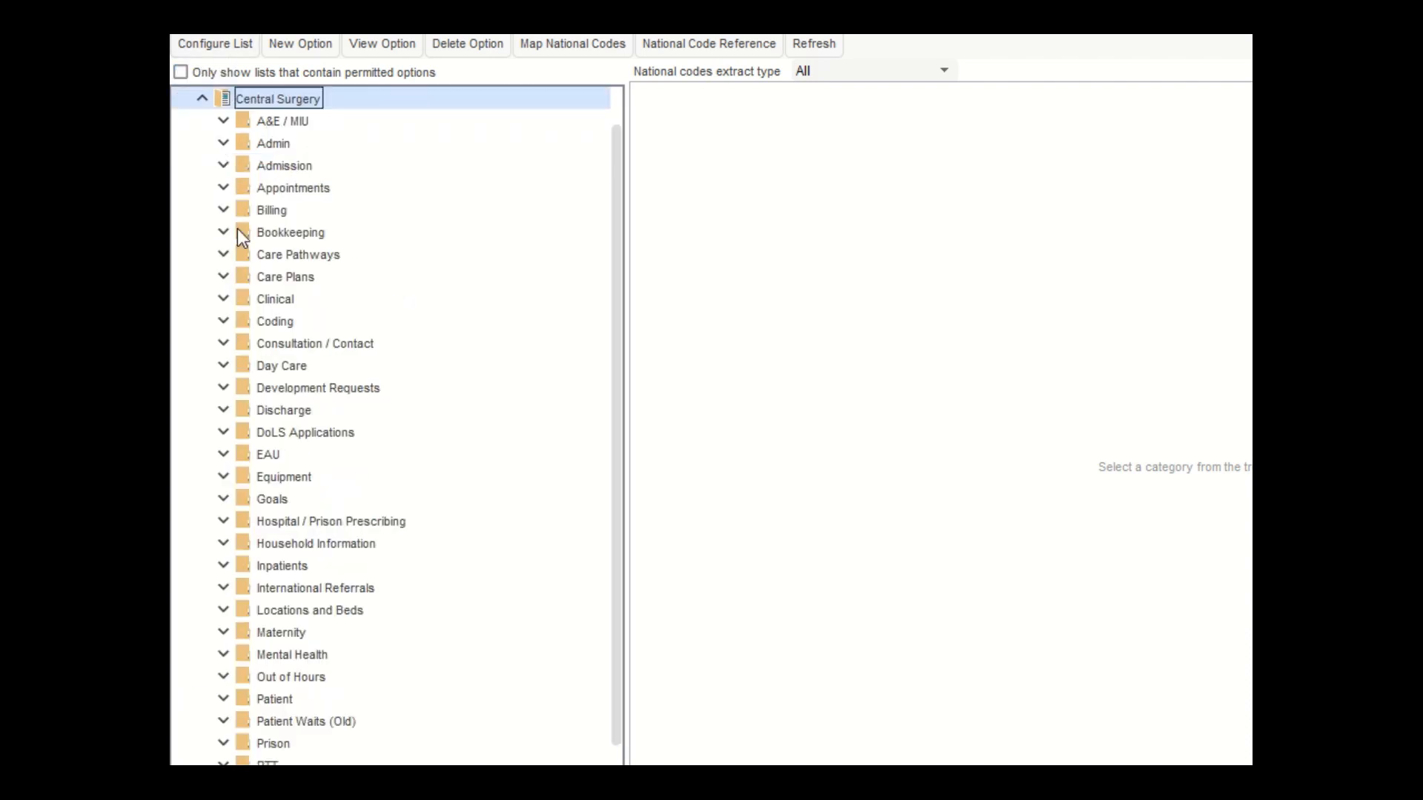
pyautogui.click(222, 188)
pyautogui.click(340, 212)
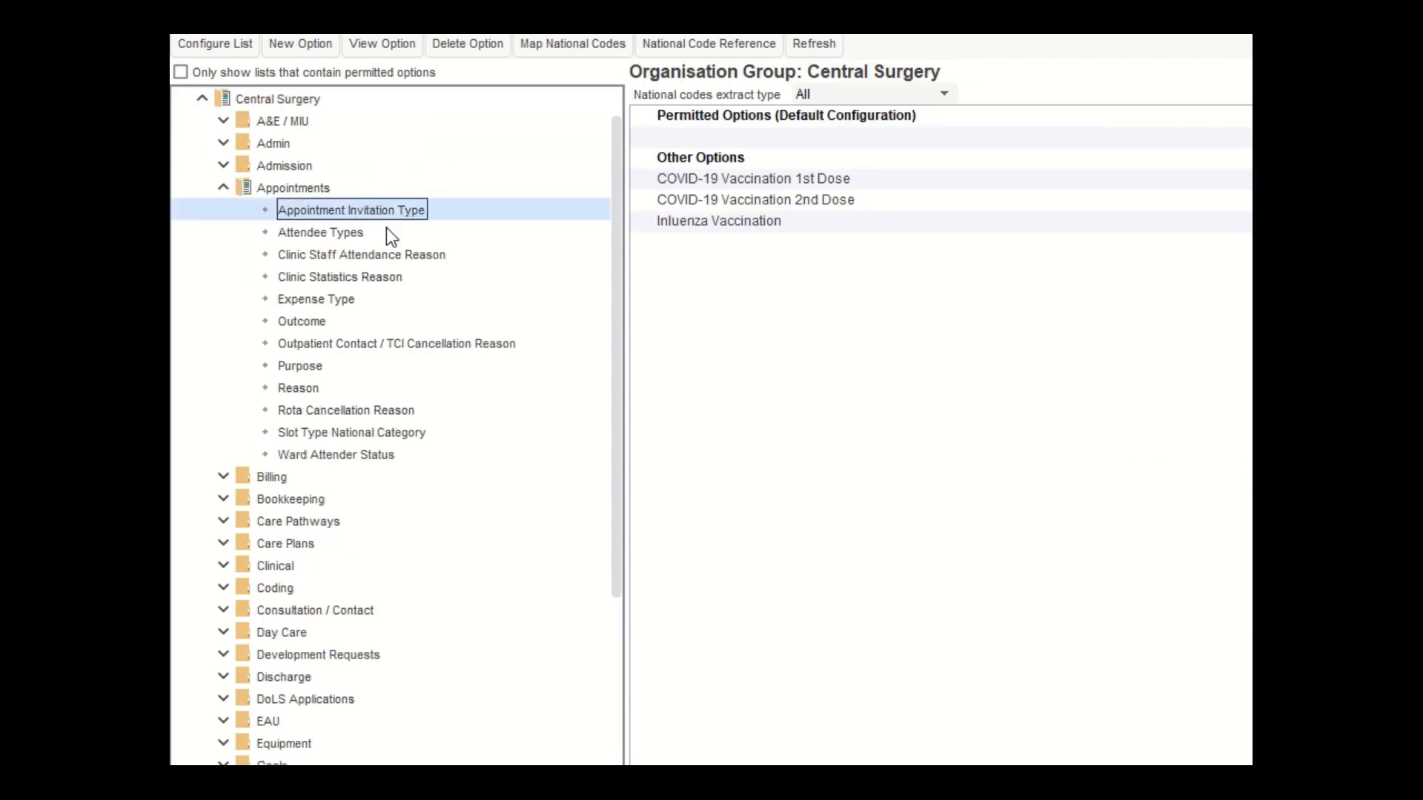
# Create a new appointment invitation type option named "HCA 10 mins" with Central Surgery as its scope.
pyautogui.click(304, 43)
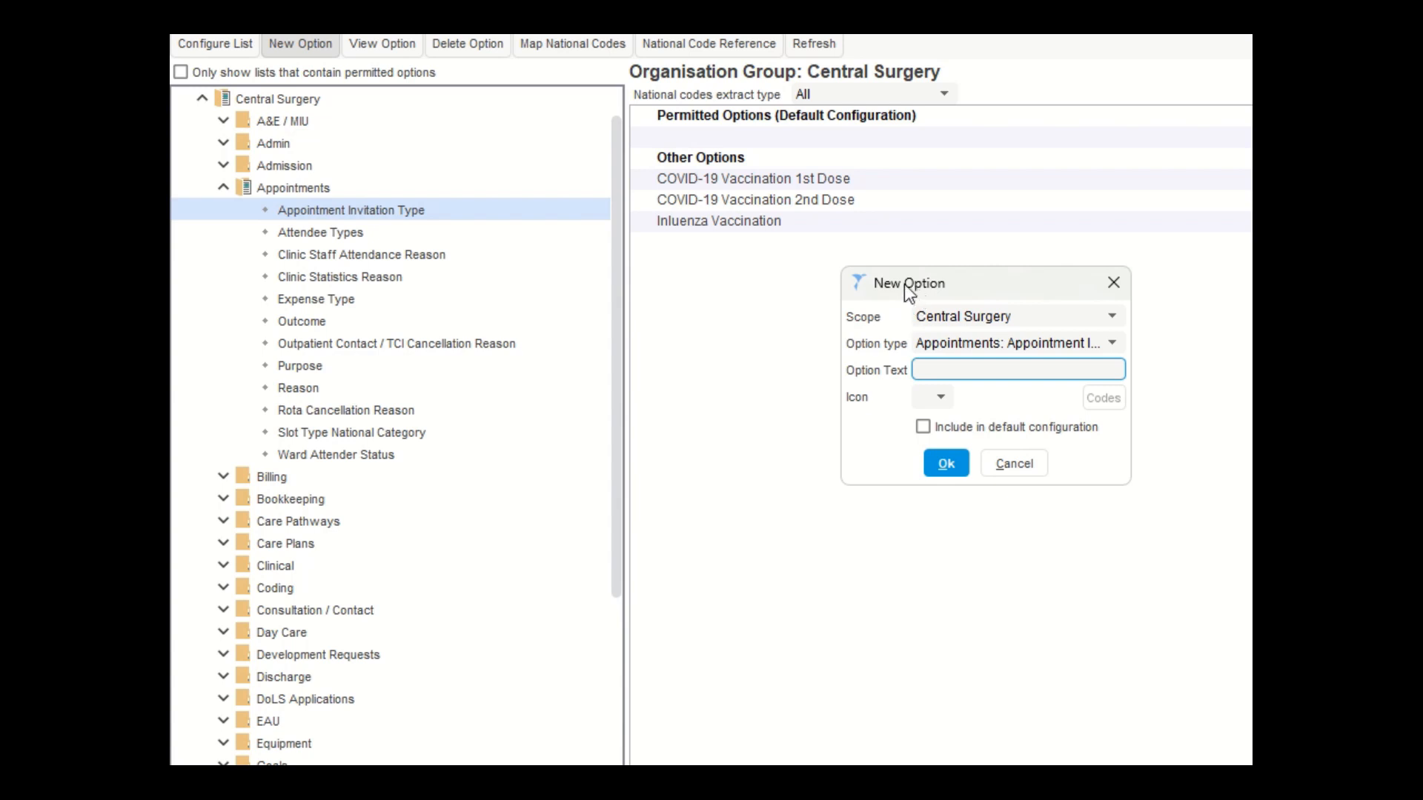
pyautogui.moveTo(908, 291); pyautogui.dragTo(554, 265)
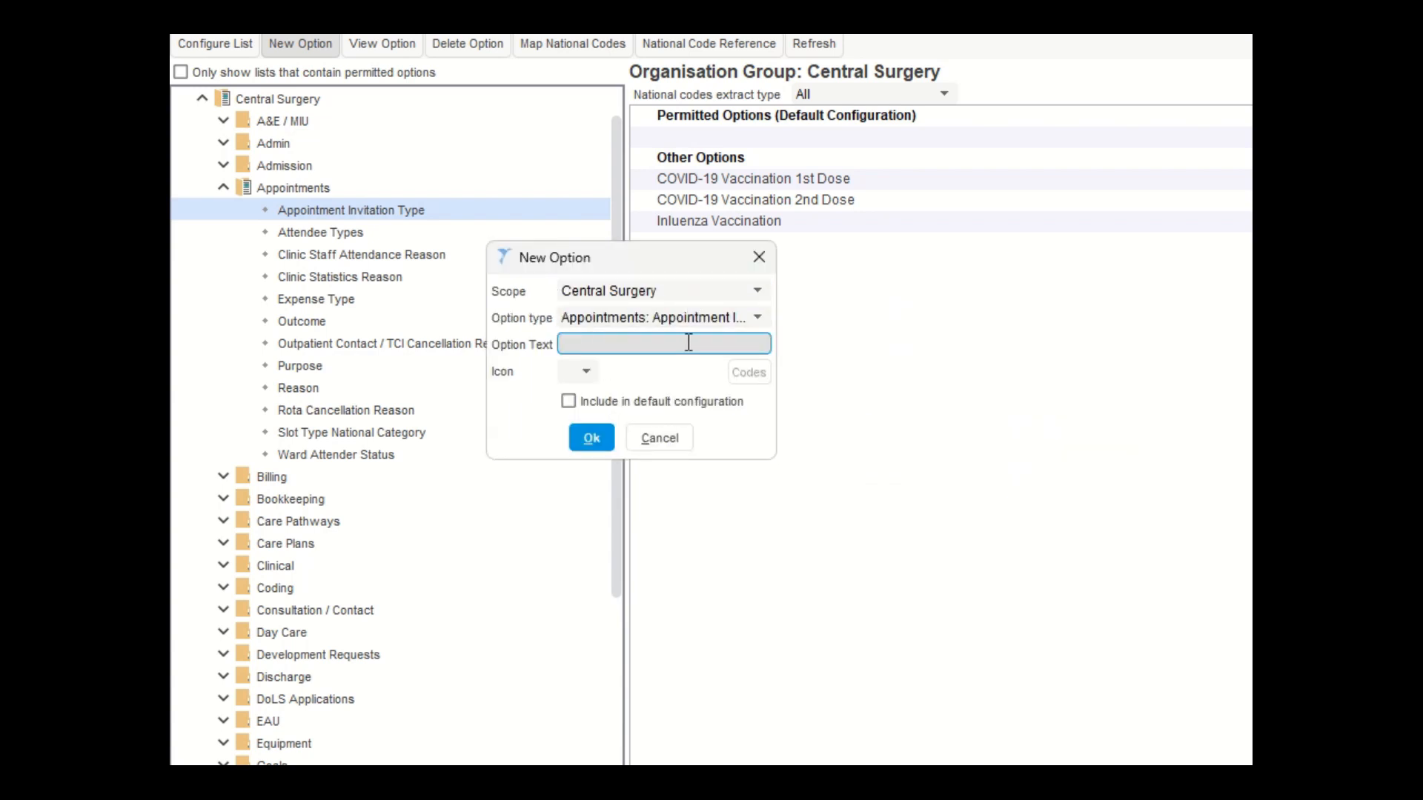
pyautogui.write('HCA 10 mins')
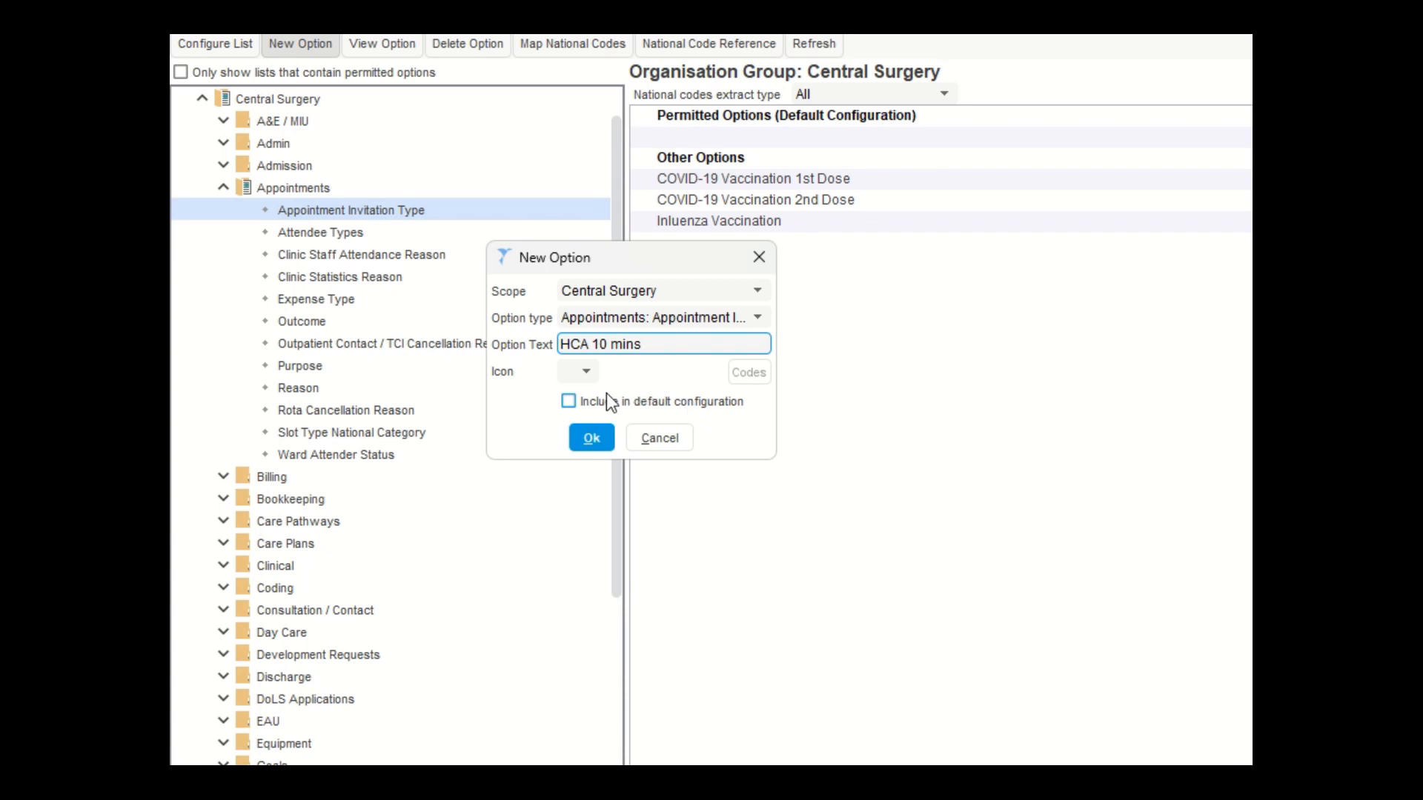
pyautogui.click(593, 440)
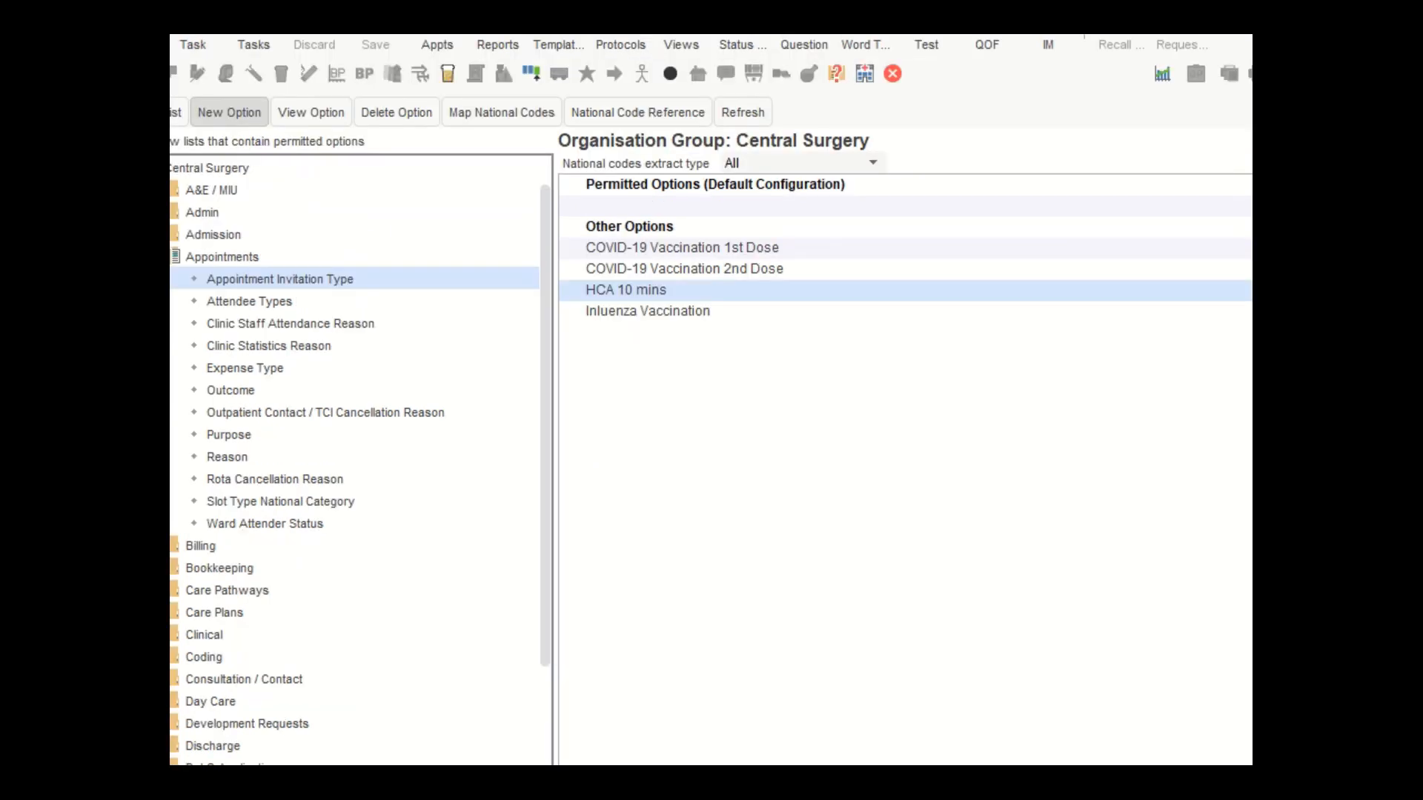
# Reopen the Organisation Preferences and start a new patient appointment invitation setting.
pyautogui.click(367, 38)
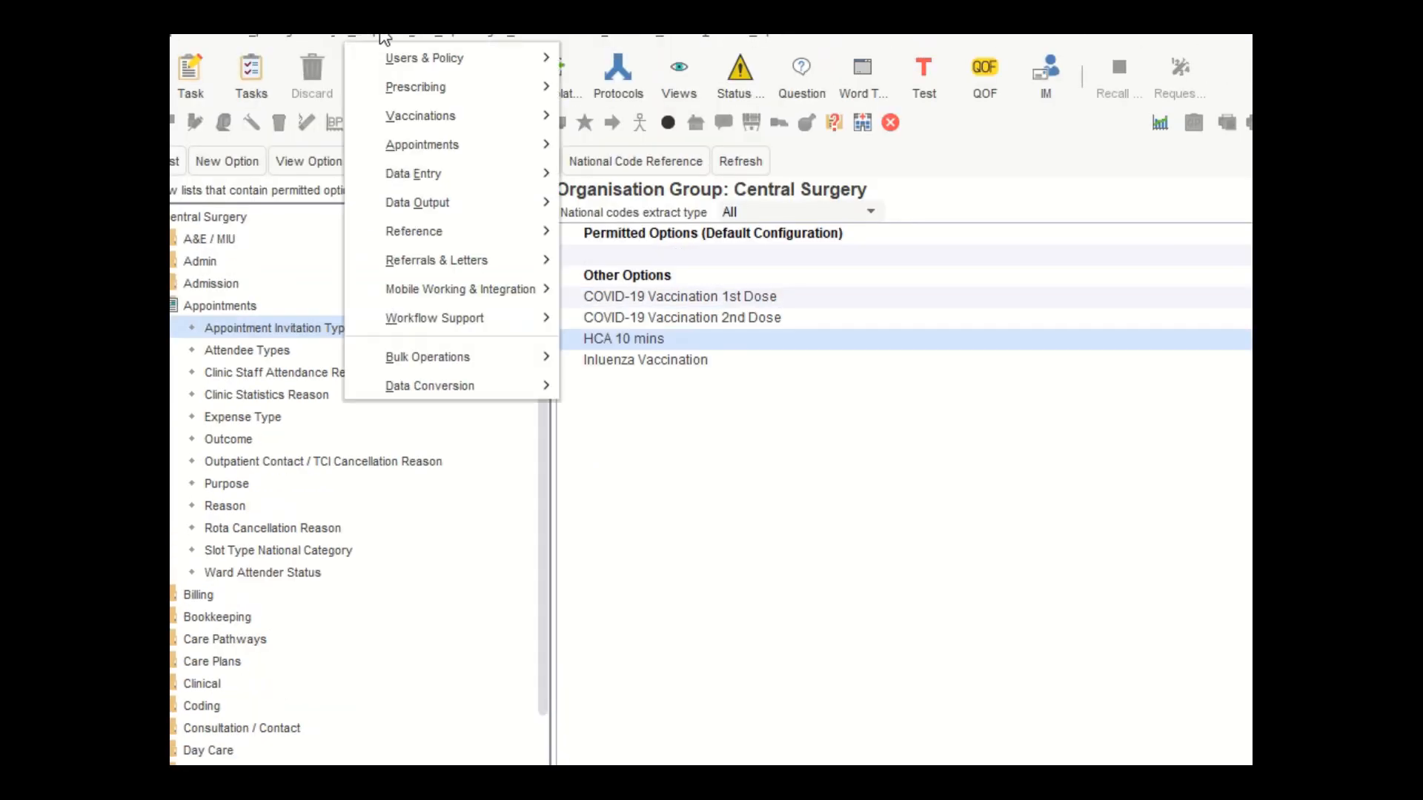
pyautogui.moveTo(399, 70)
pyautogui.click(669, 207)
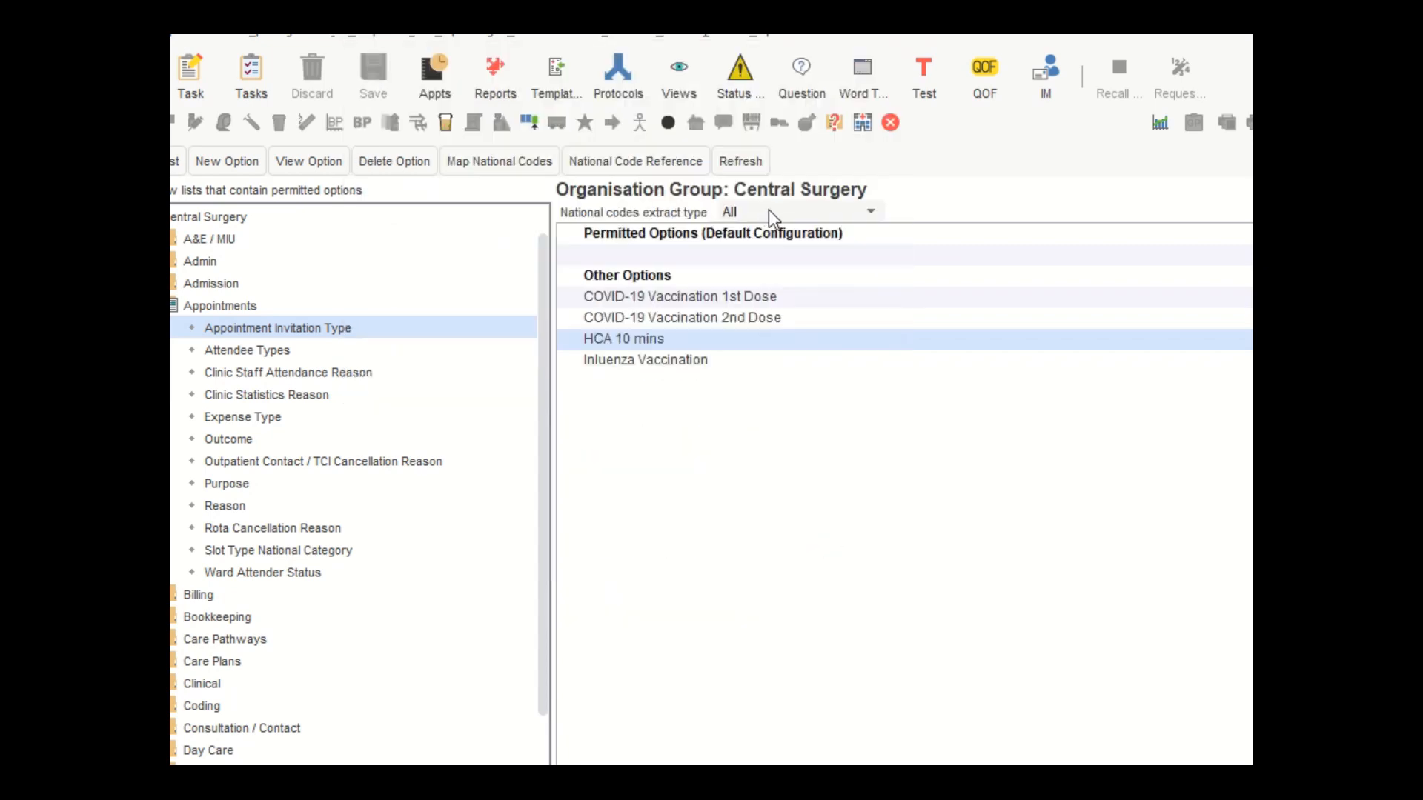
pyautogui.moveTo(941, 168); pyautogui.dragTo(749, 88)
pyautogui.click(1209, 201)
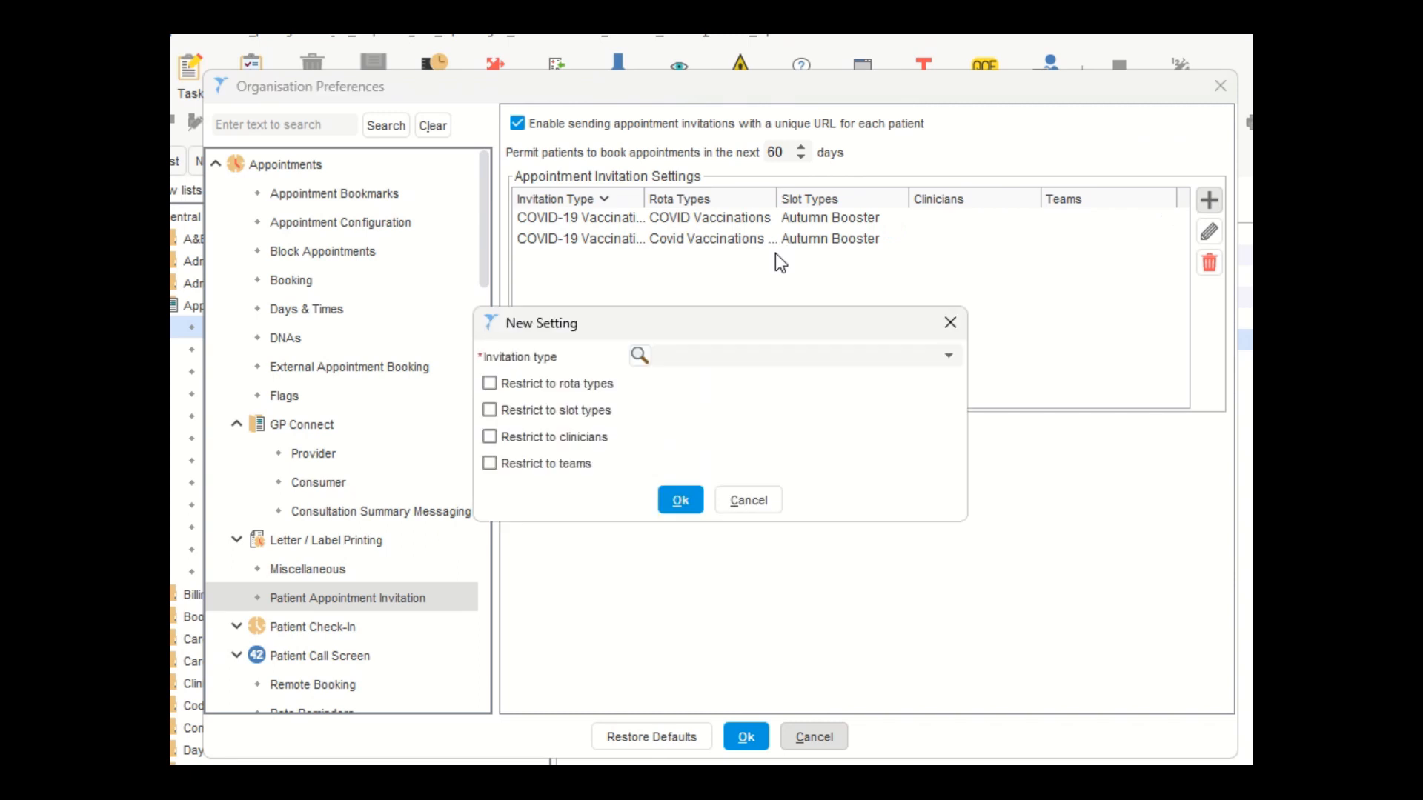
# Add HCA 10 mins to the permitted options of the appointment invitation type list and save the list.
pyautogui.click(720, 354)
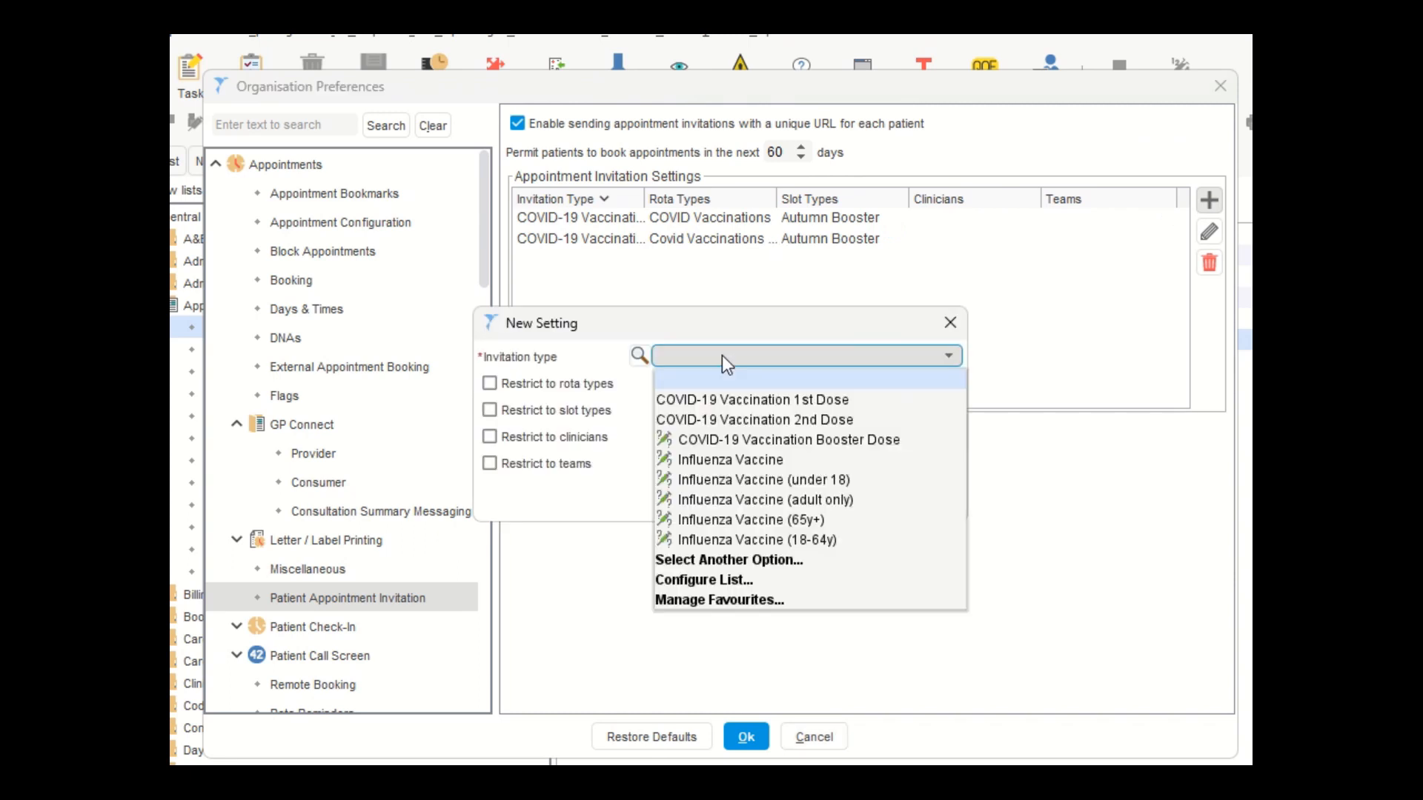
pyautogui.click(707, 584)
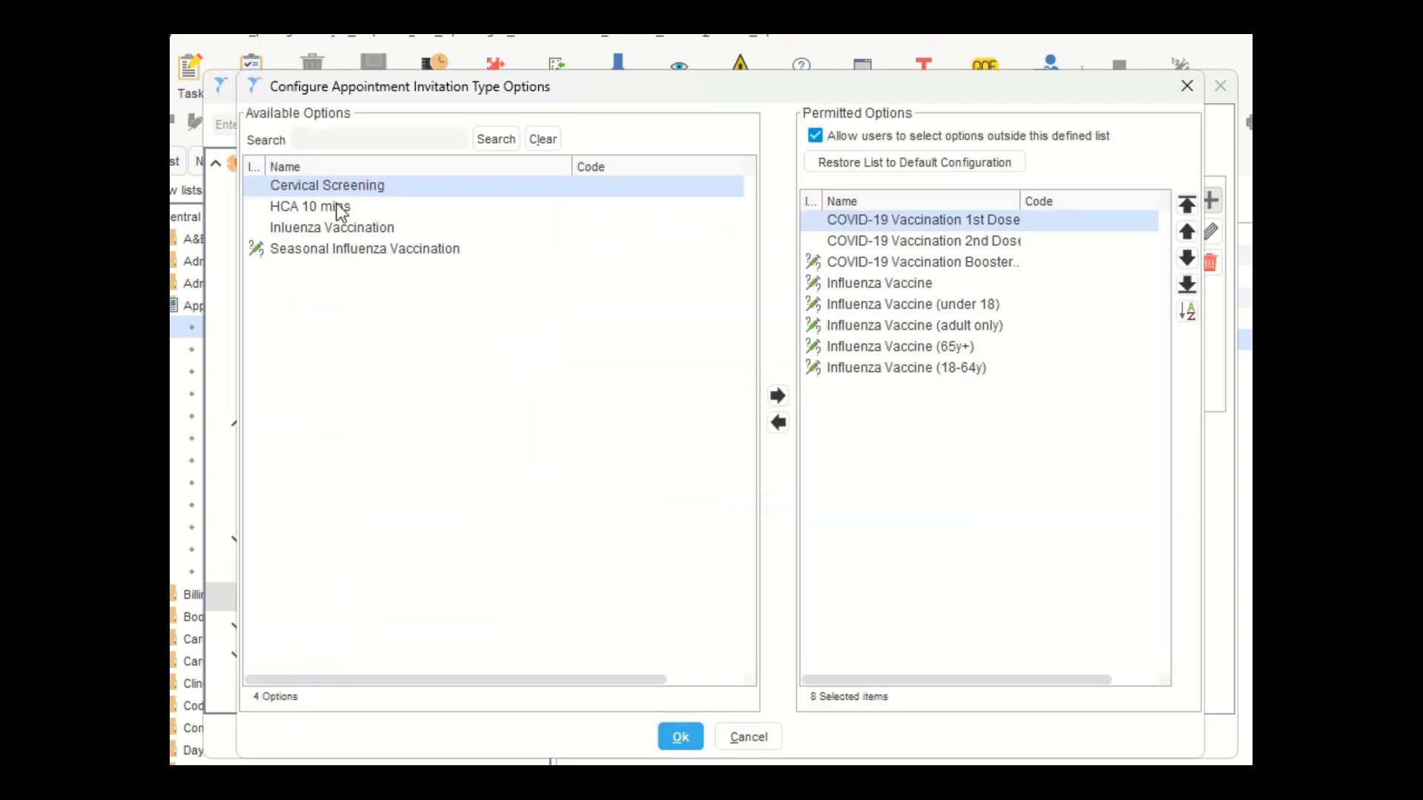
pyautogui.click(323, 208)
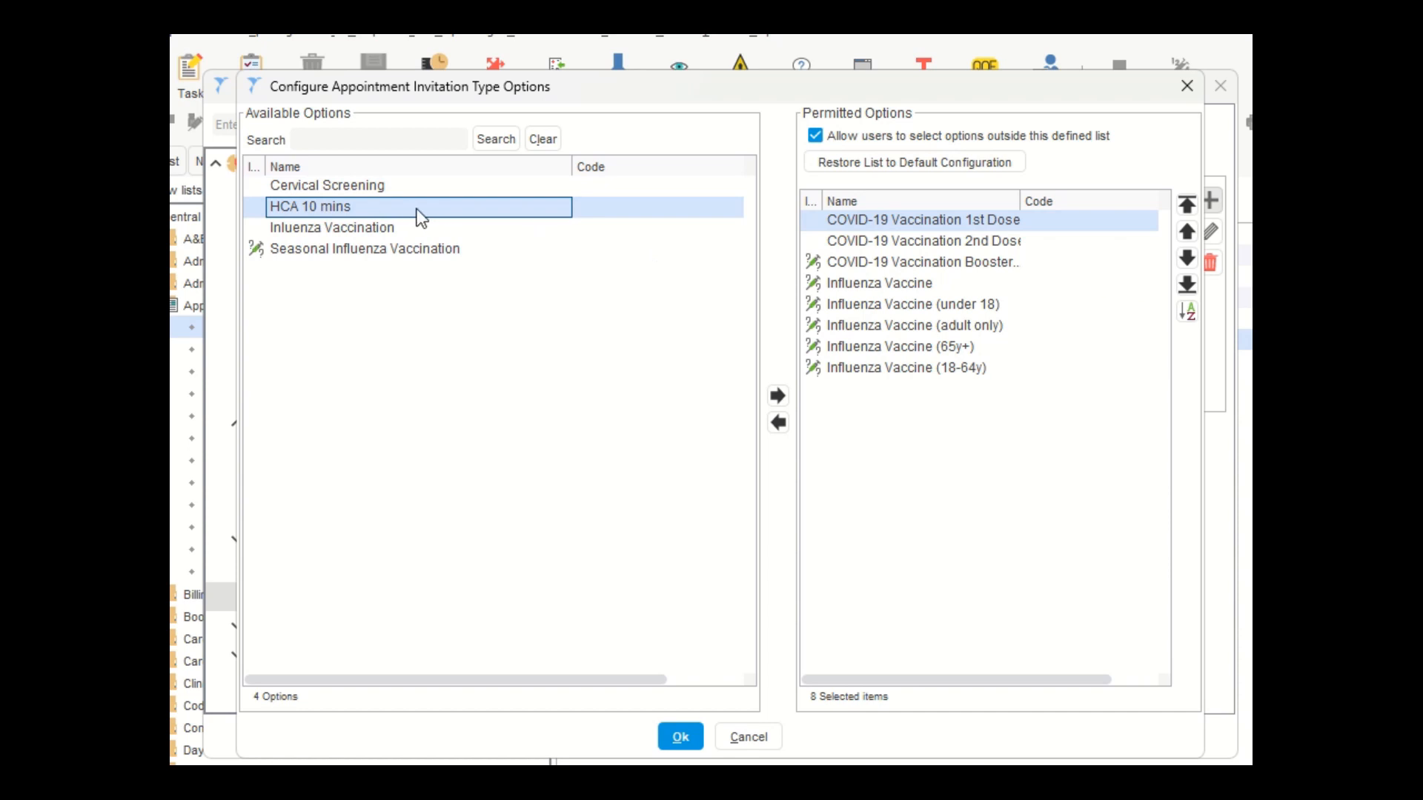
pyautogui.moveTo(416, 216); pyautogui.dragTo(931, 459)
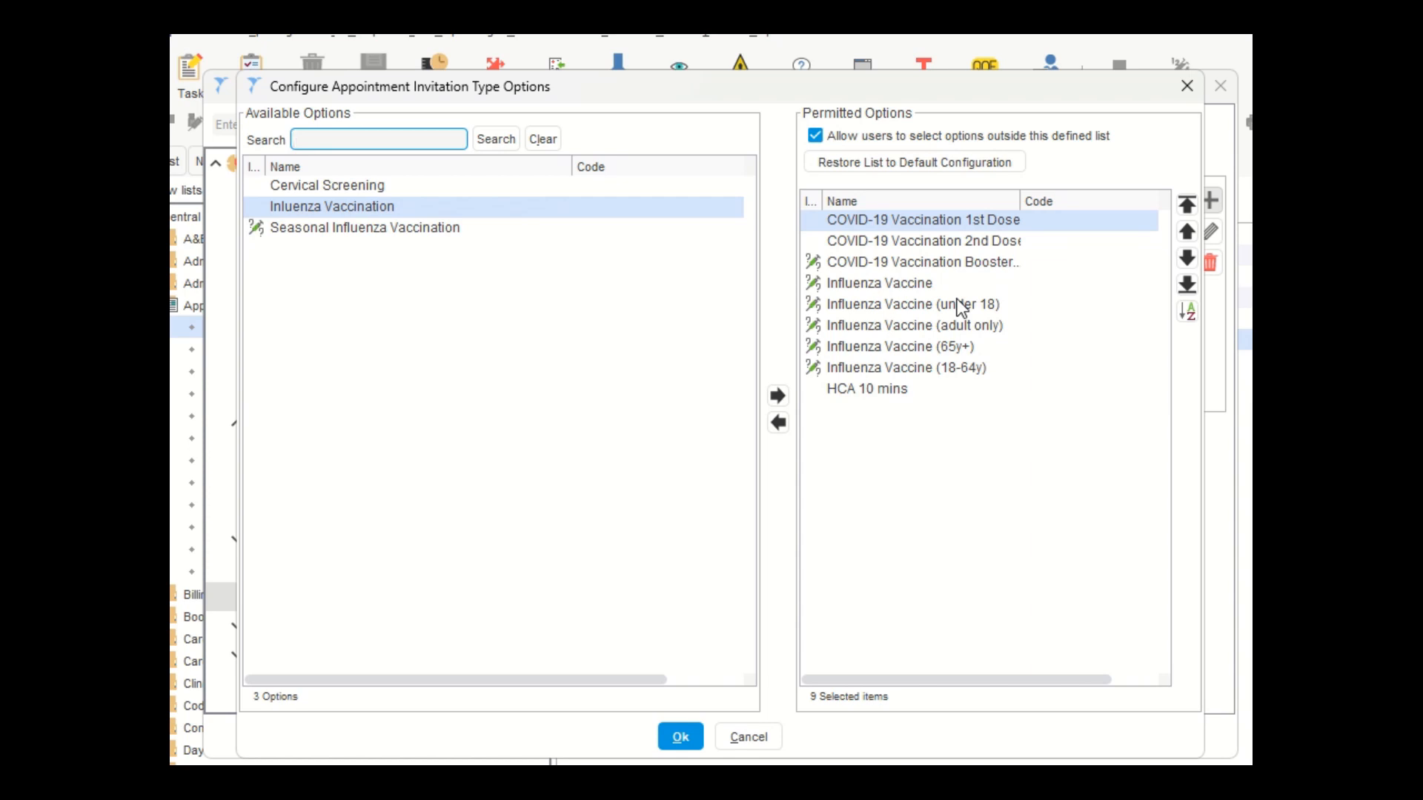
pyautogui.click(866, 387)
pyautogui.click(679, 738)
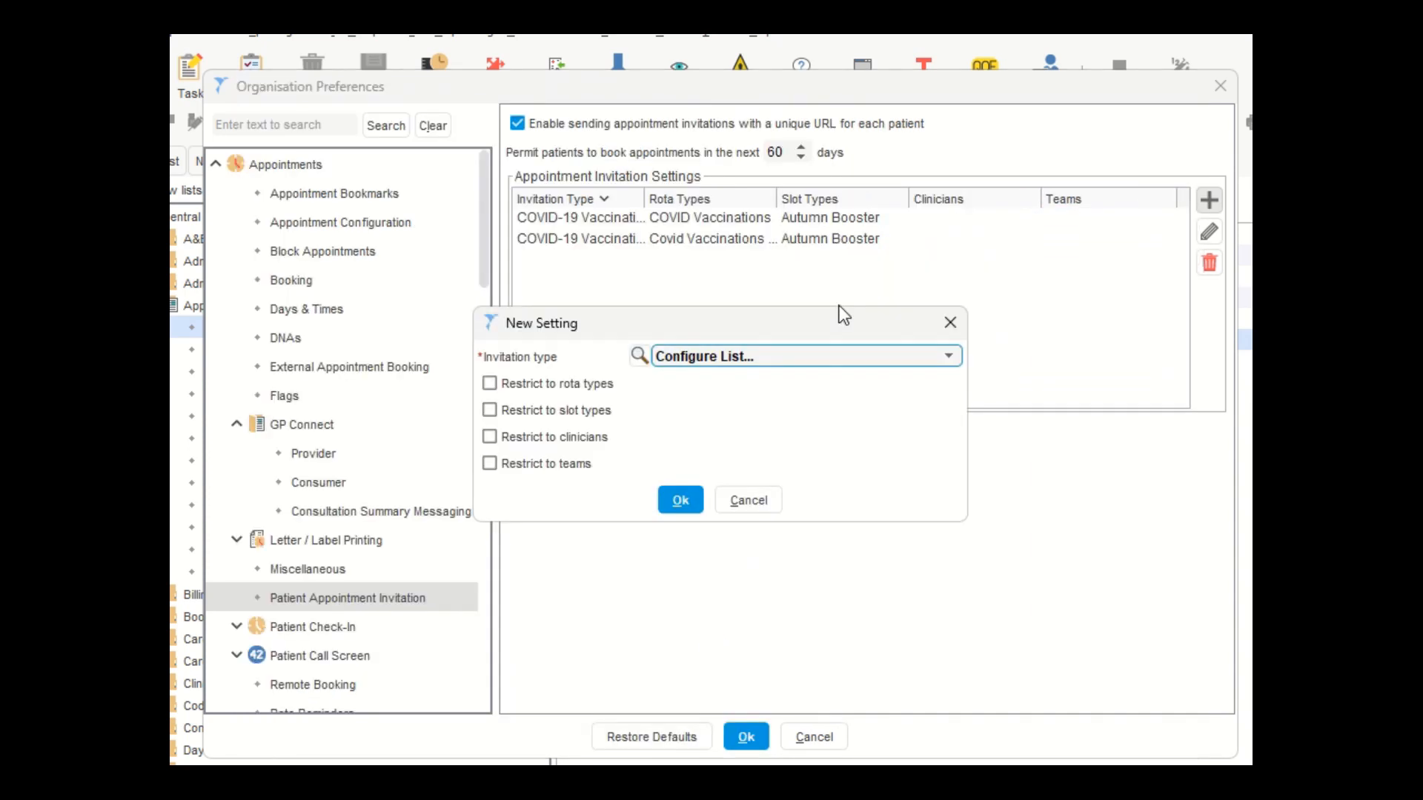
# Set the invitation type to HCA 10 mins and restrict its bookable rota types to Extended Access - HCA and Session.
pyautogui.click(936, 356)
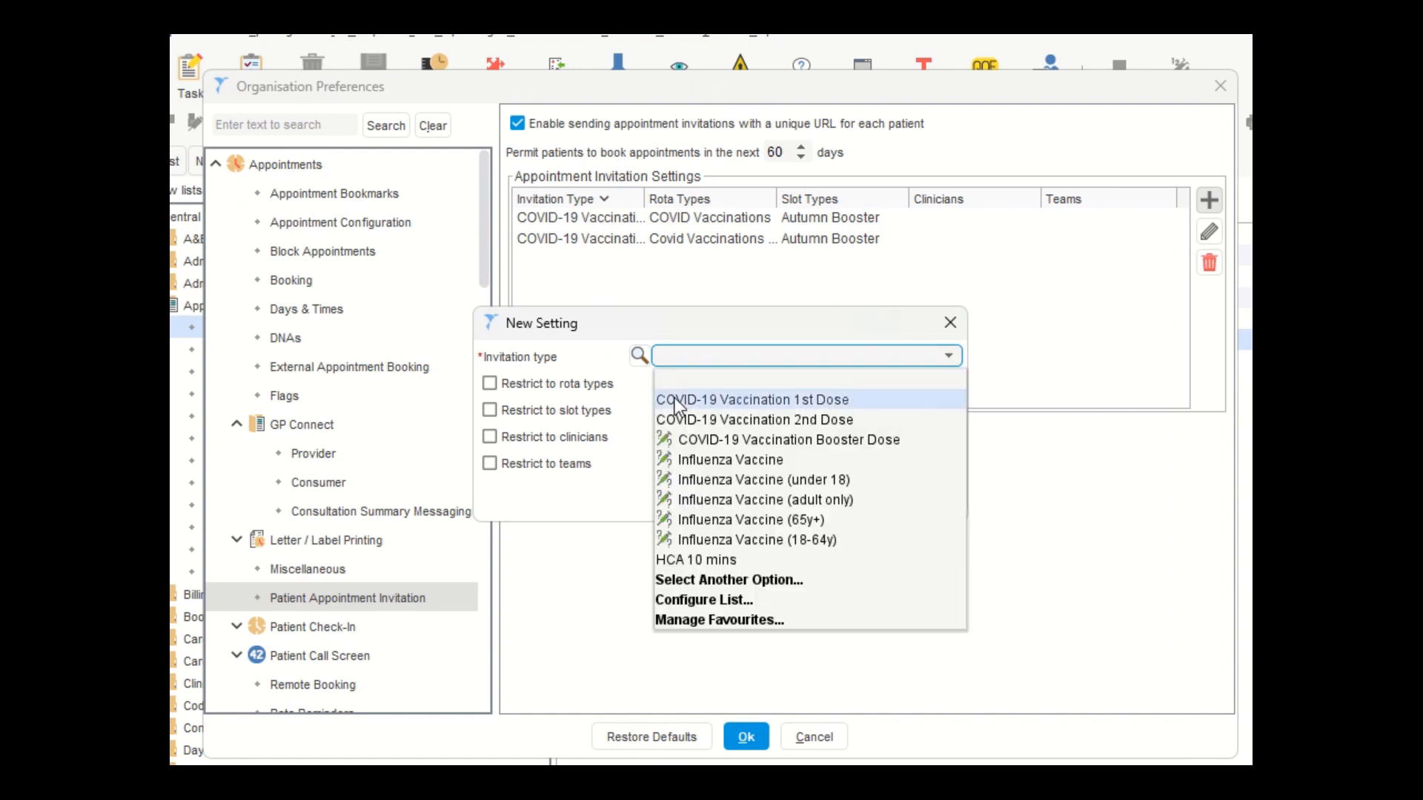
pyautogui.click(746, 559)
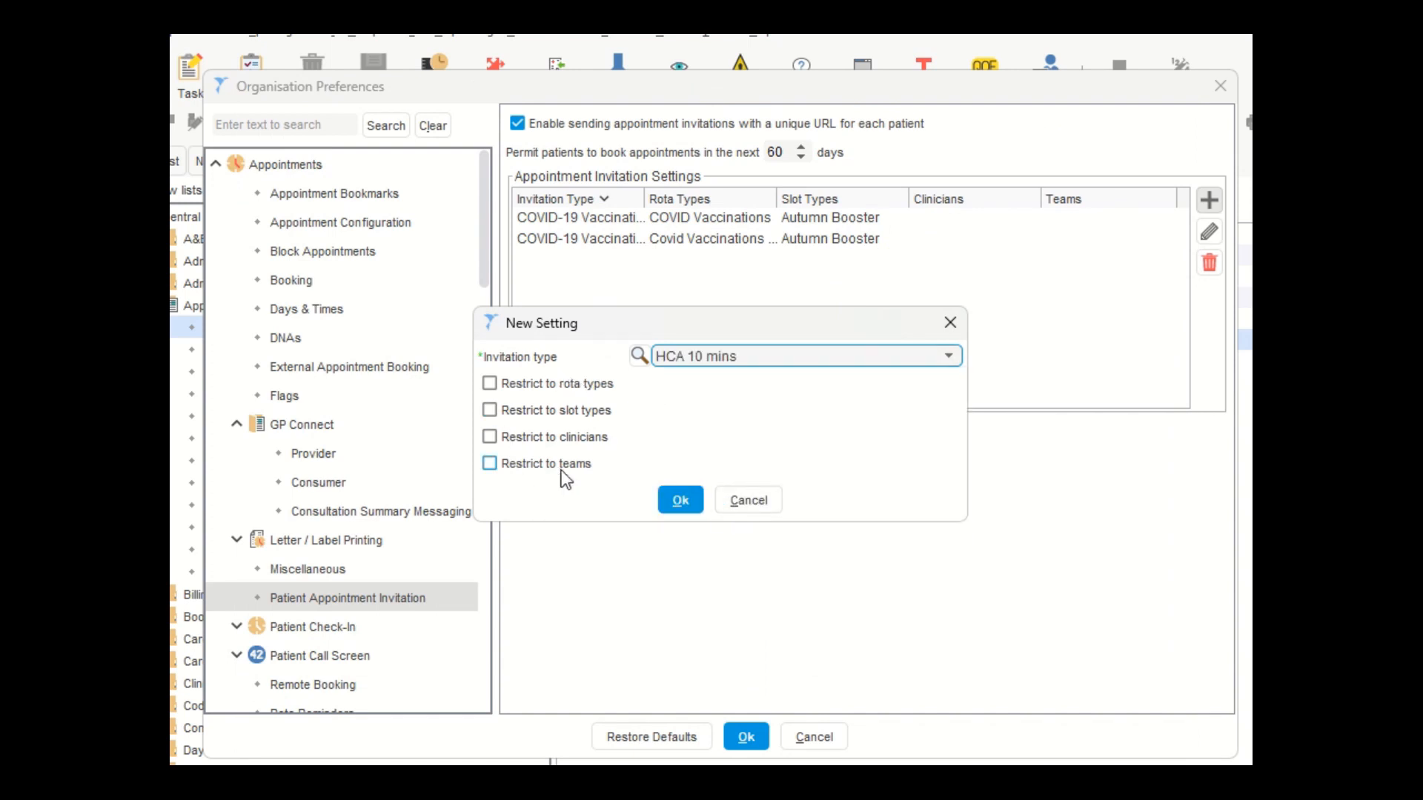
pyautogui.click(572, 391)
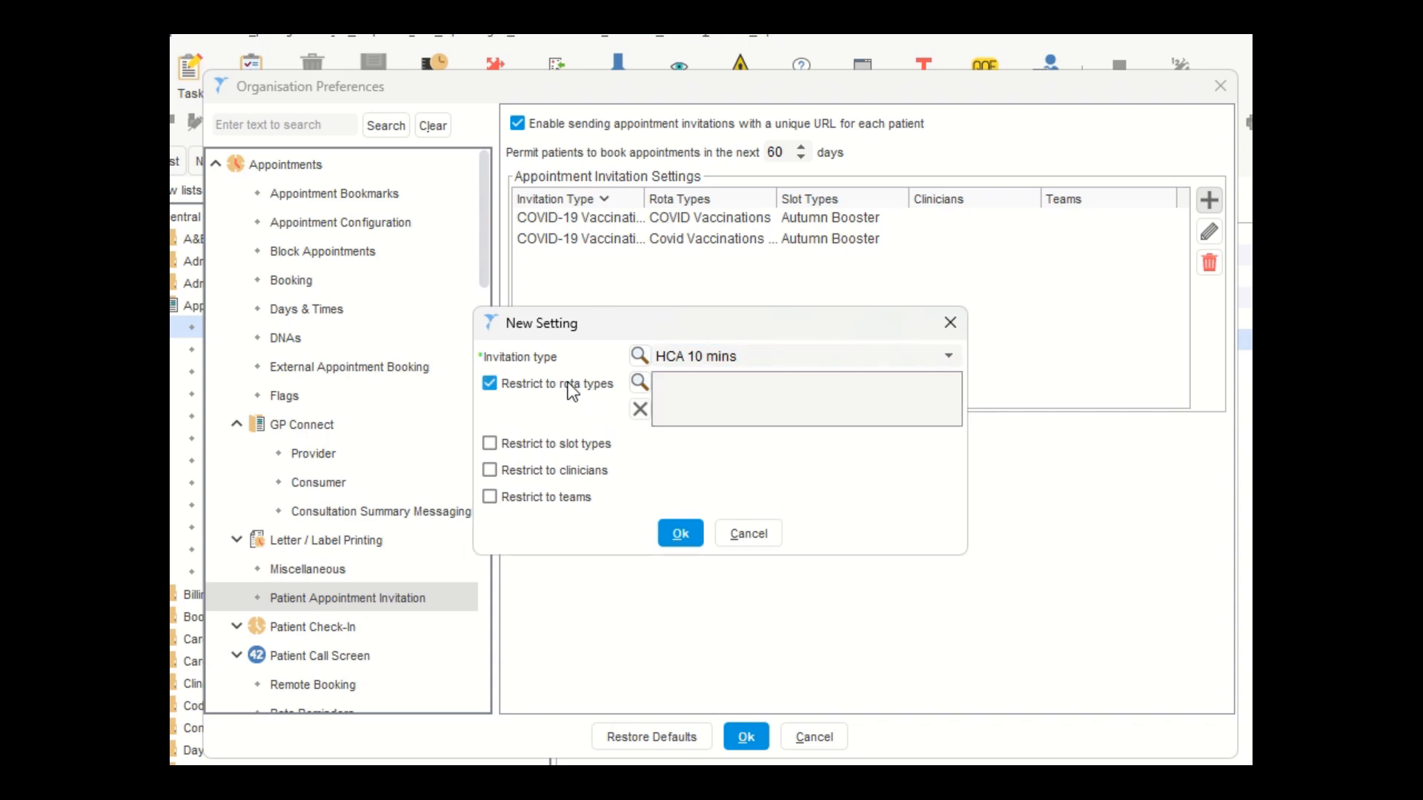
pyautogui.click(639, 384)
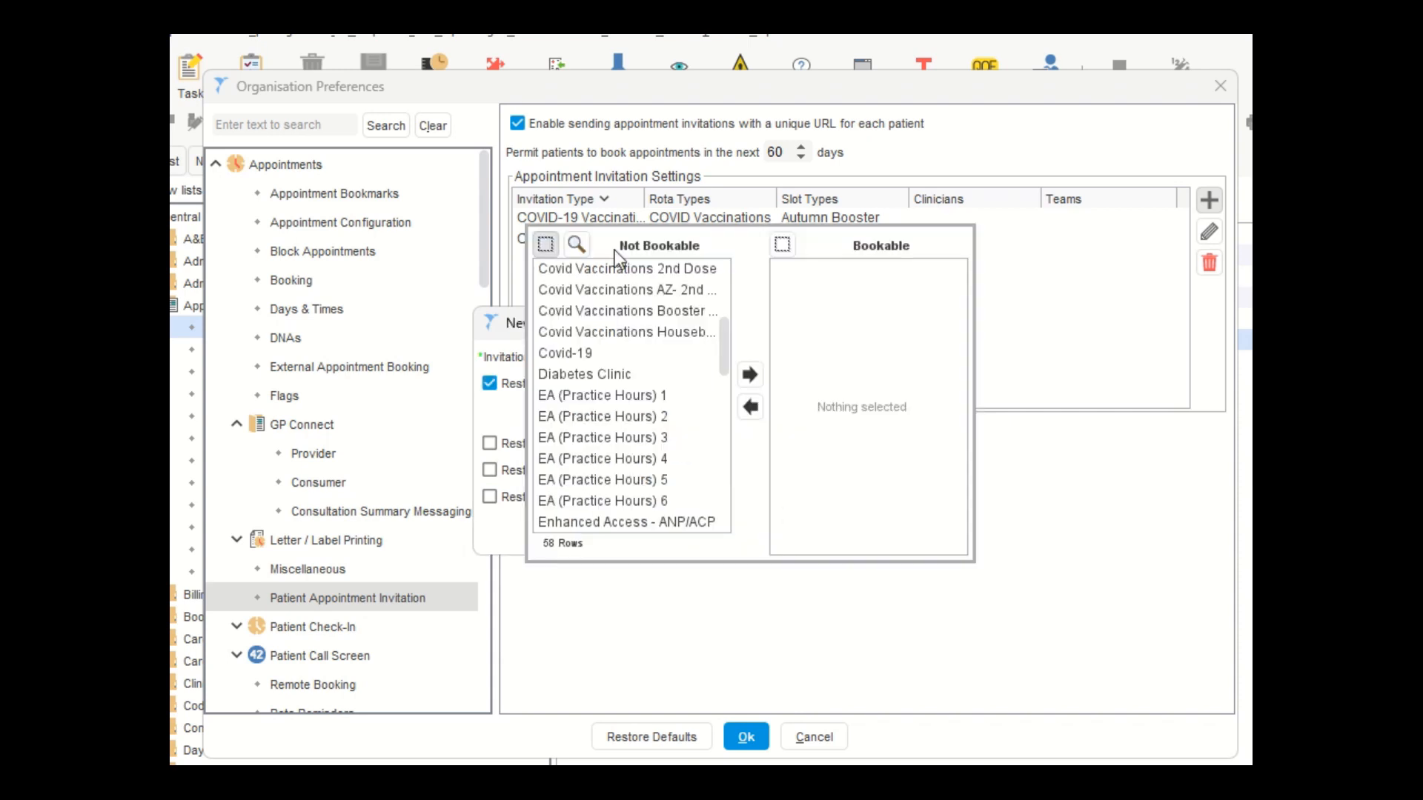
pyautogui.scroll(-4, 687, 438)
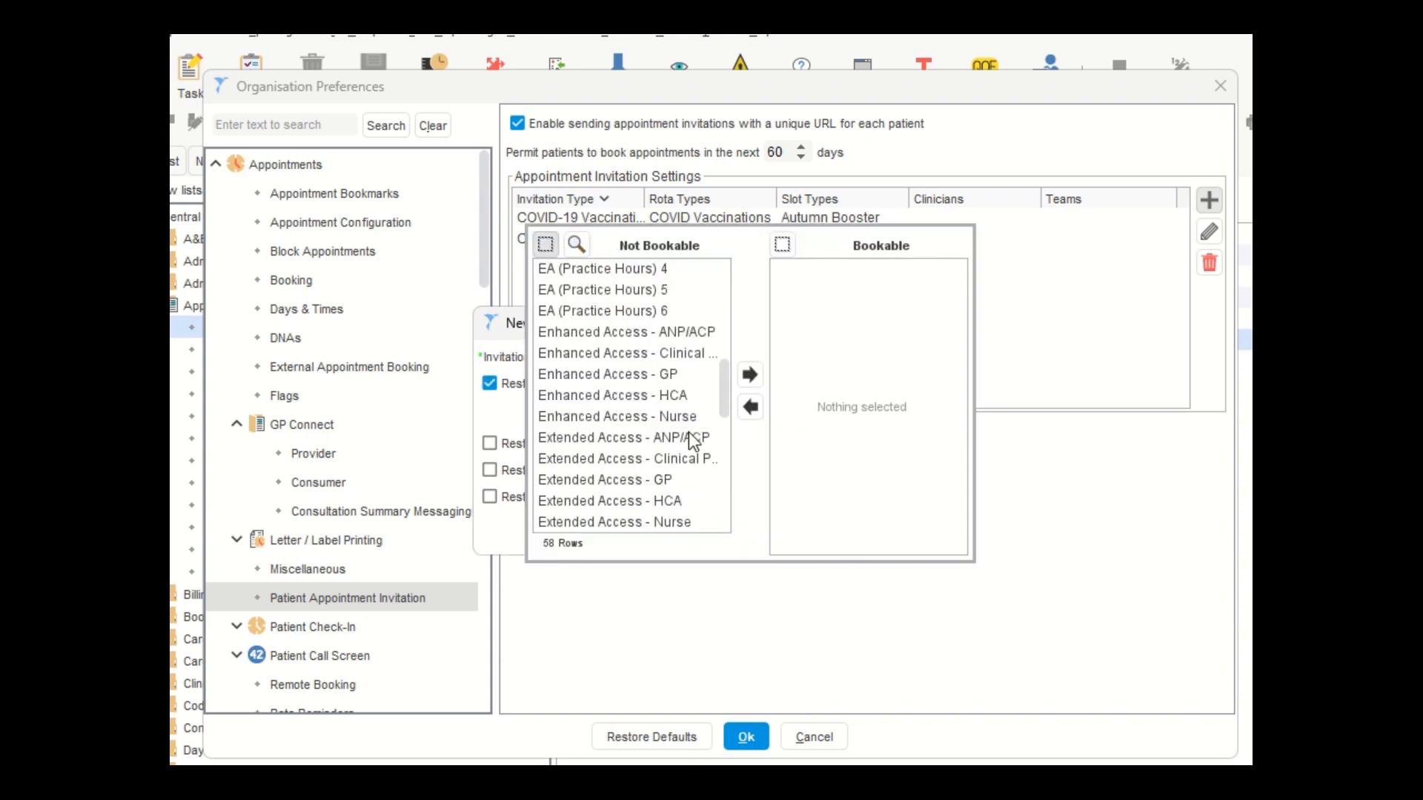
pyautogui.doubleClick(648, 438)
pyautogui.scroll(-2, 646, 426)
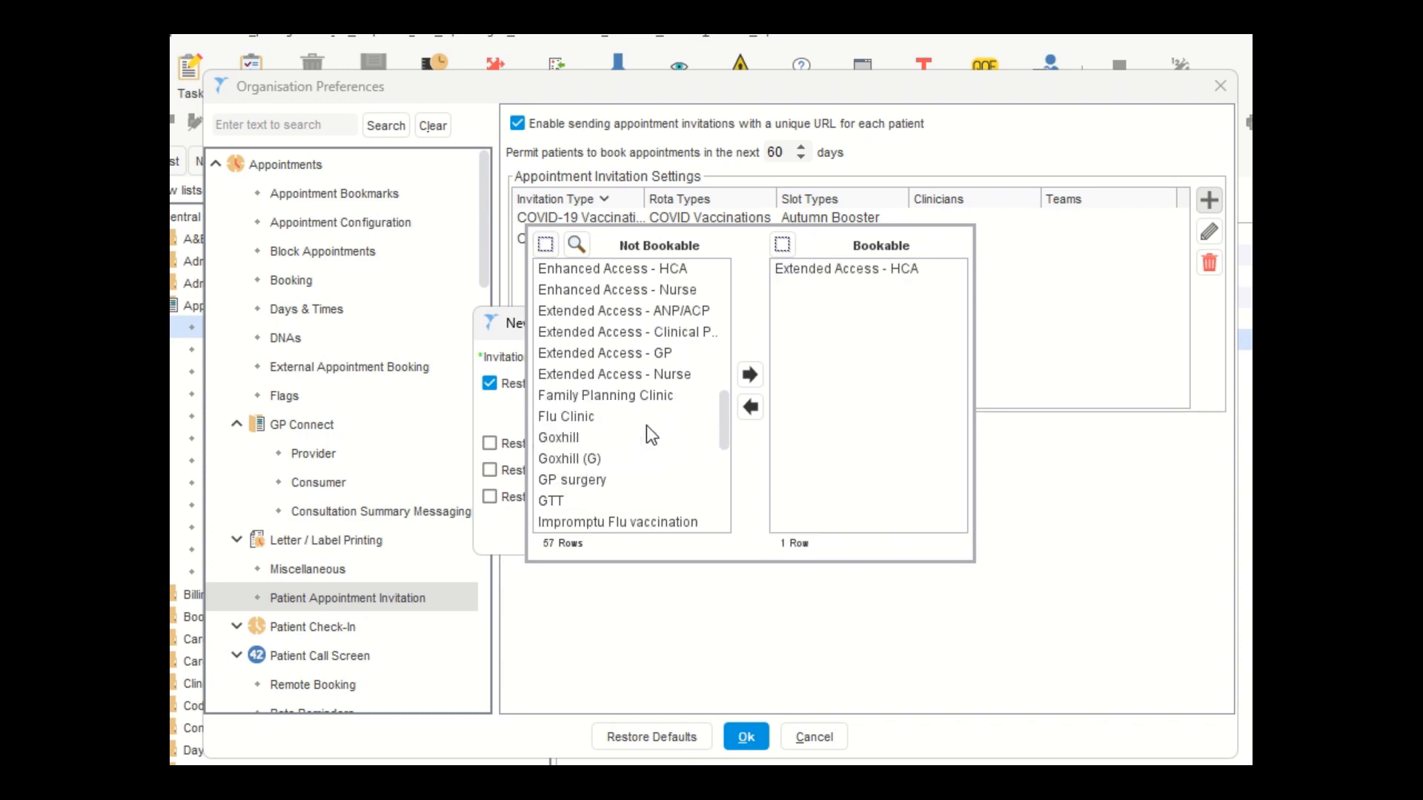
pyautogui.scroll(-5, 646, 425)
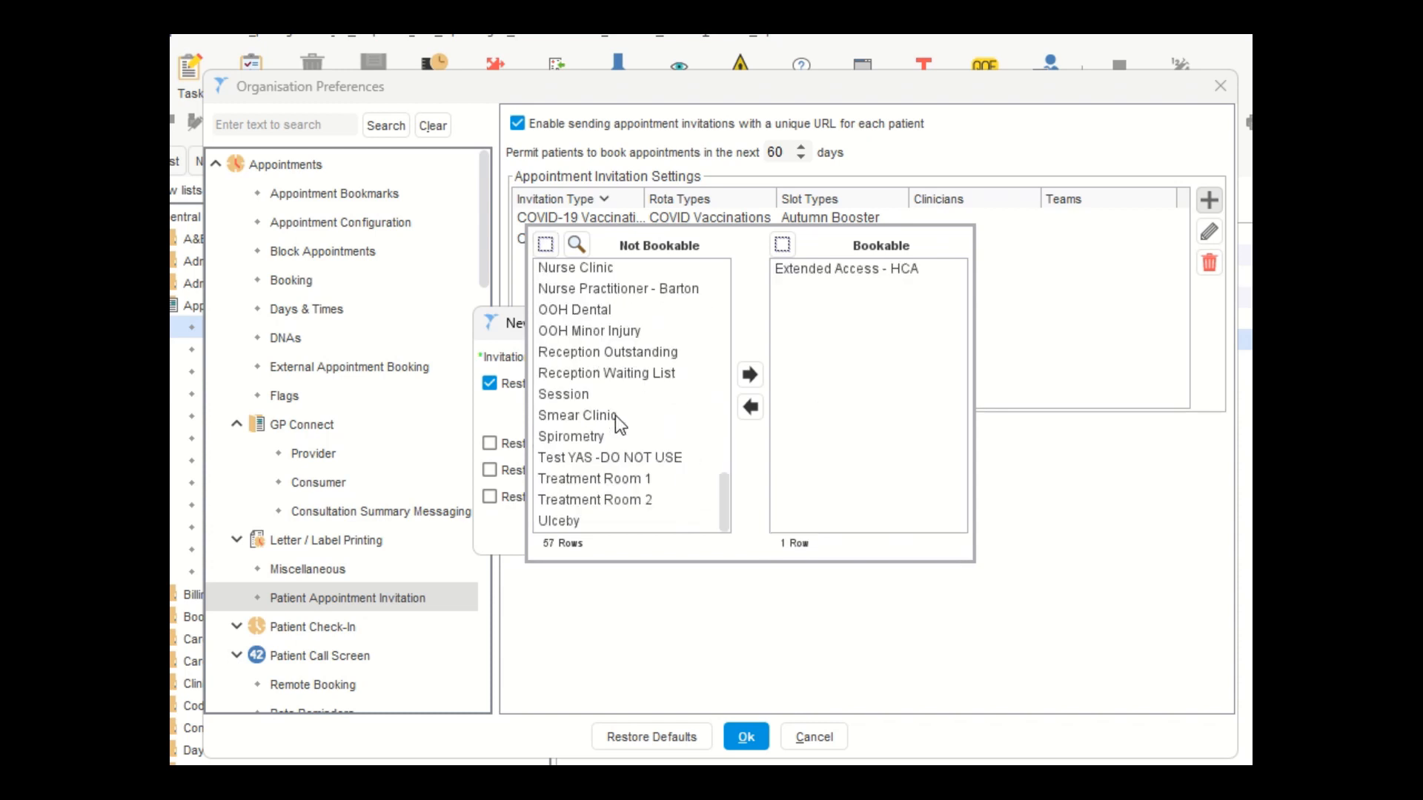
pyautogui.doubleClick(582, 395)
pyautogui.click(514, 428)
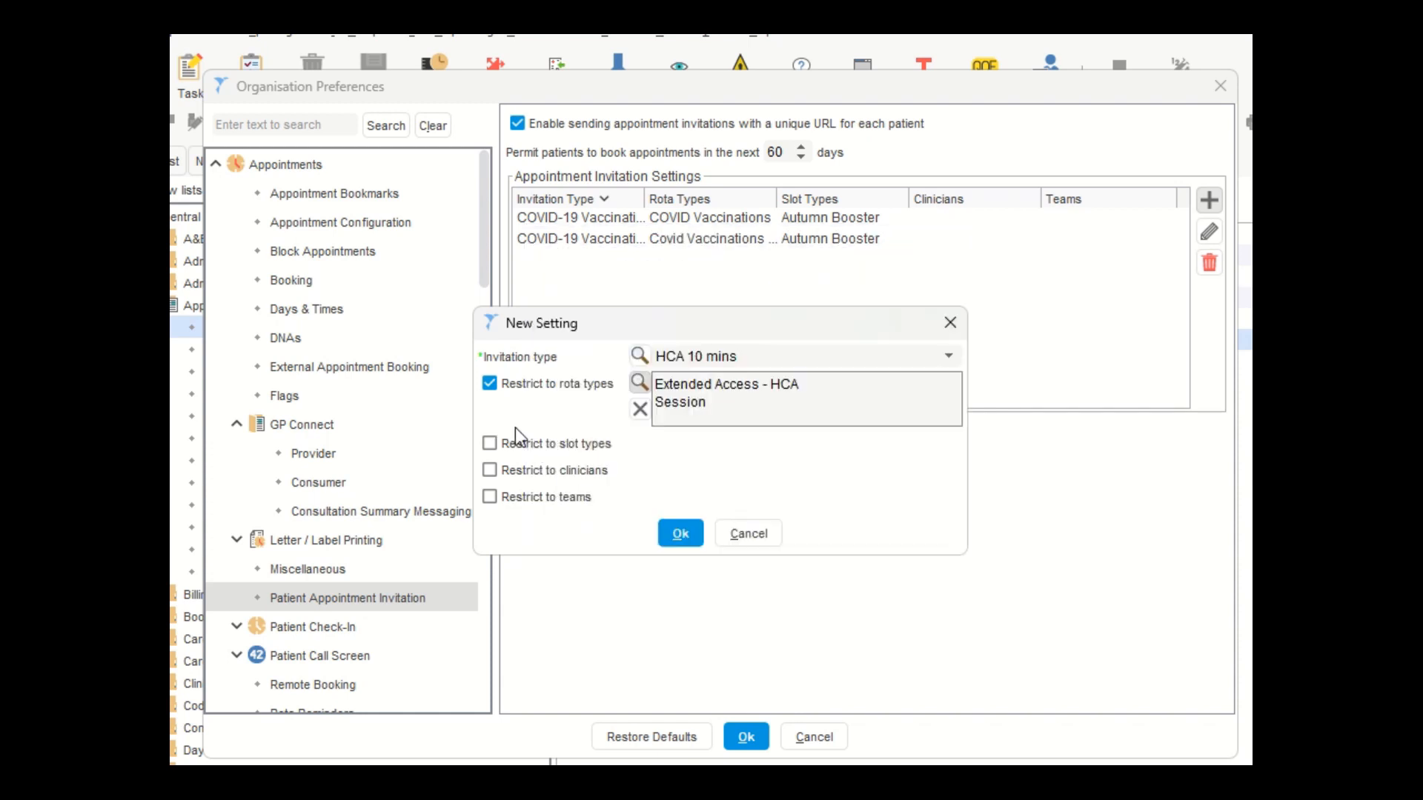
# Restrict the bookable slot types to Bloods Only and save the new invitation setting.
pyautogui.click(490, 443)
pyautogui.click(640, 442)
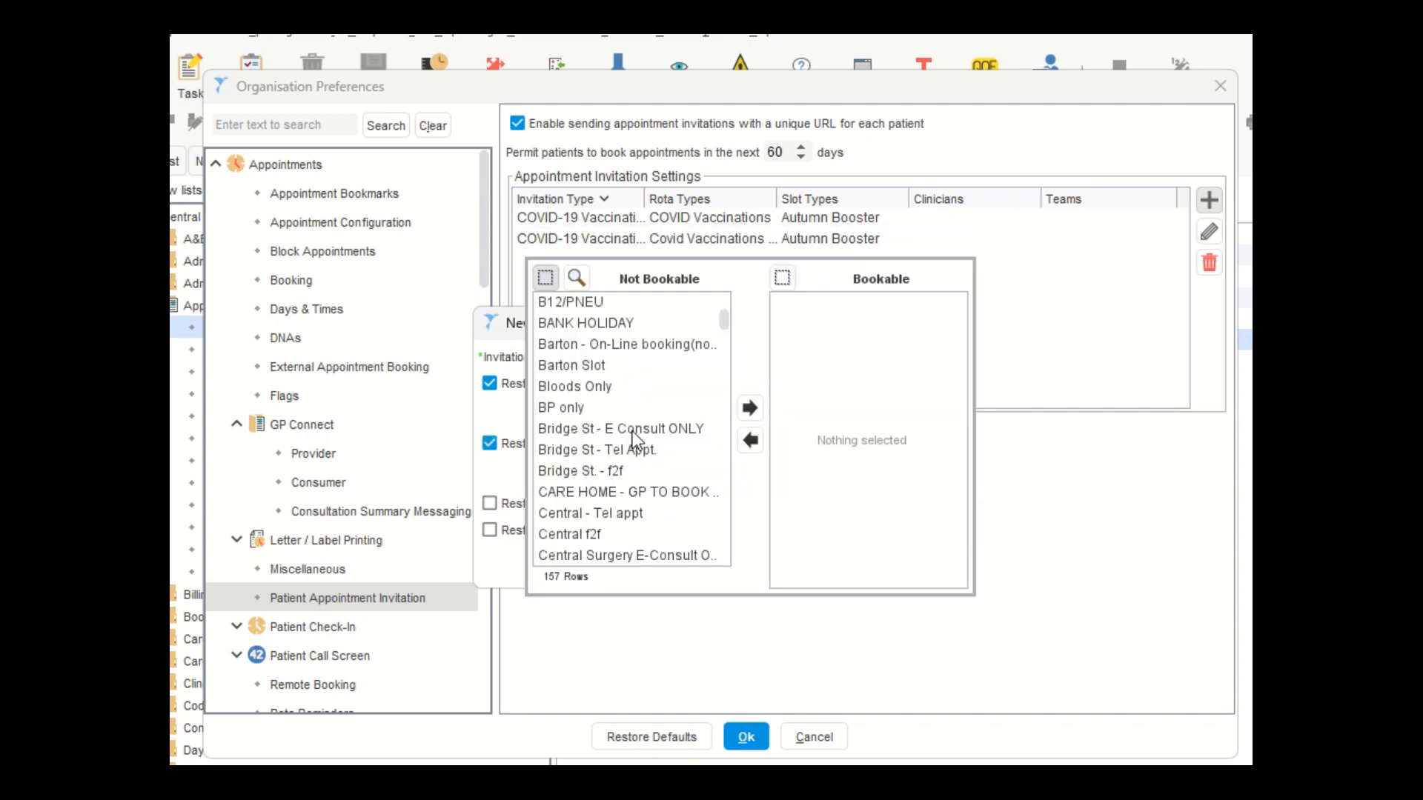
pyautogui.doubleClick(612, 388)
pyautogui.scroll(-4, 650, 452)
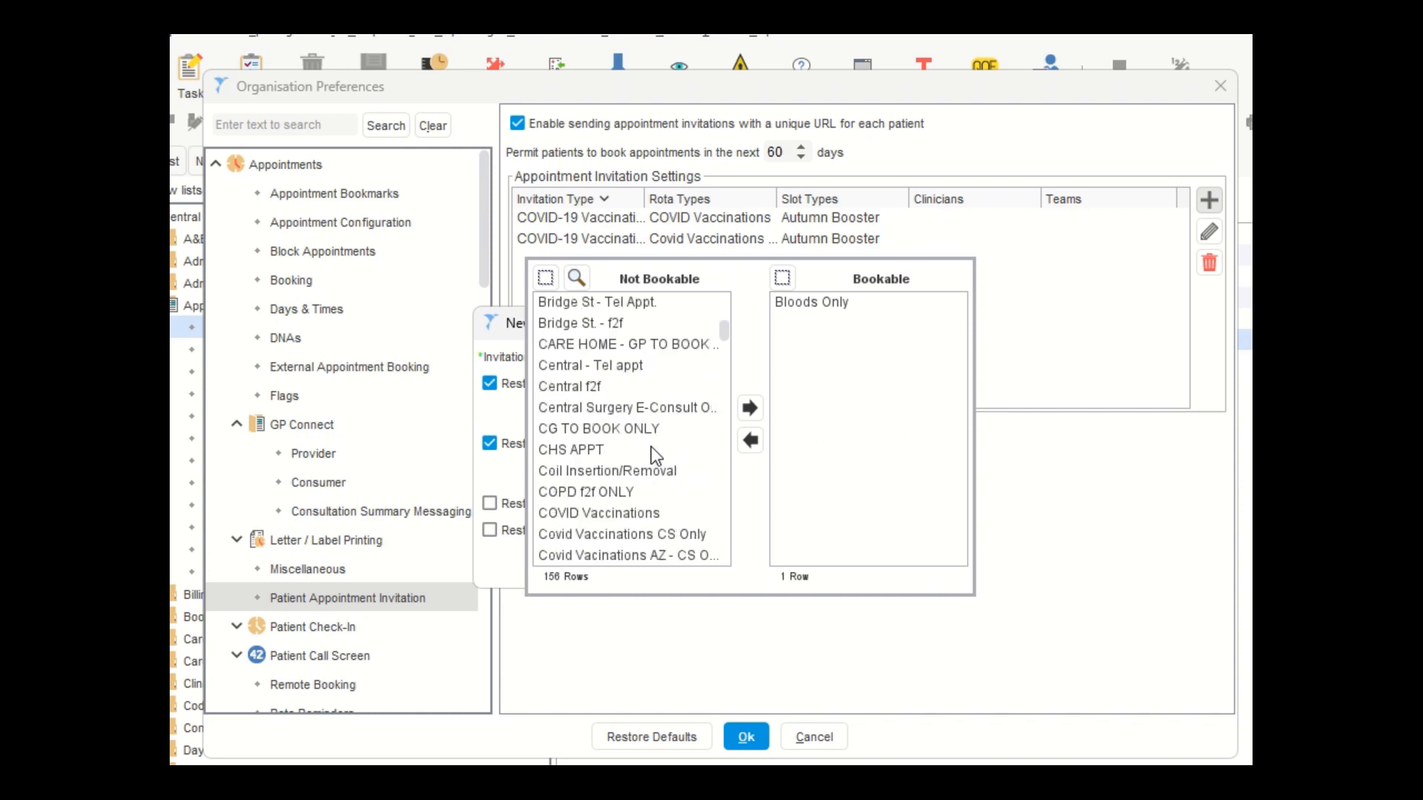
pyautogui.scroll(-3, 652, 446)
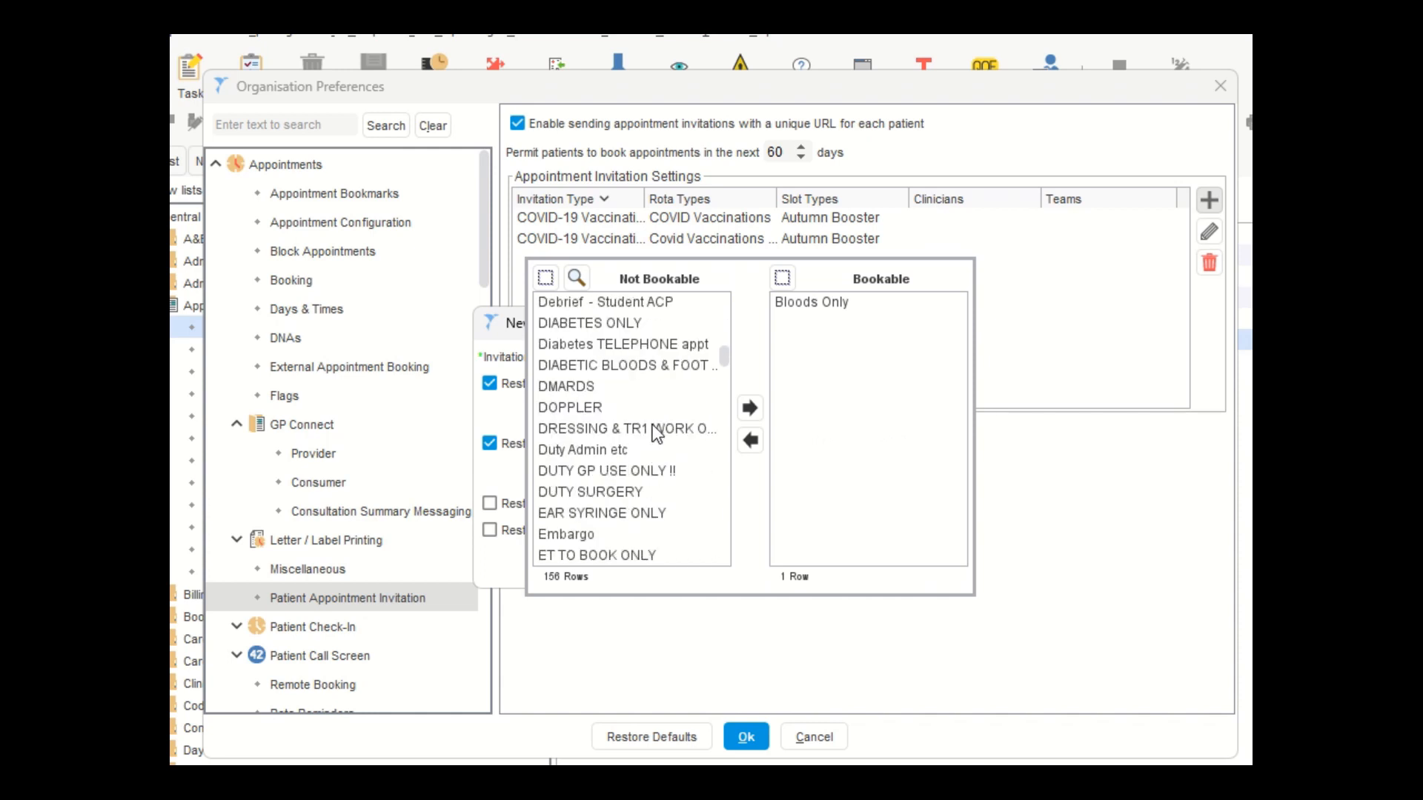
pyautogui.scroll(-3, 660, 386)
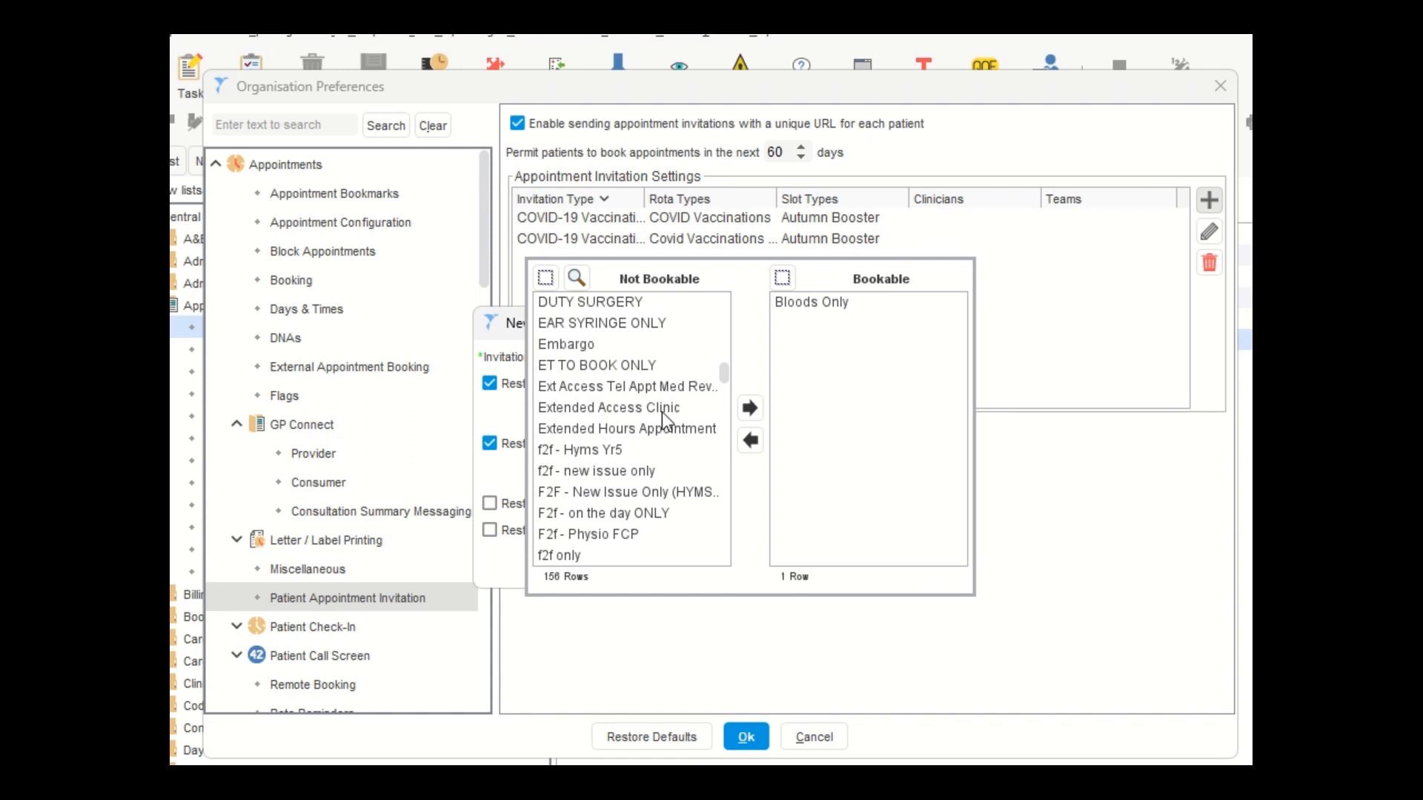
pyautogui.scroll(-1, 661, 412)
pyautogui.scroll(1, 661, 412)
pyautogui.click(518, 477)
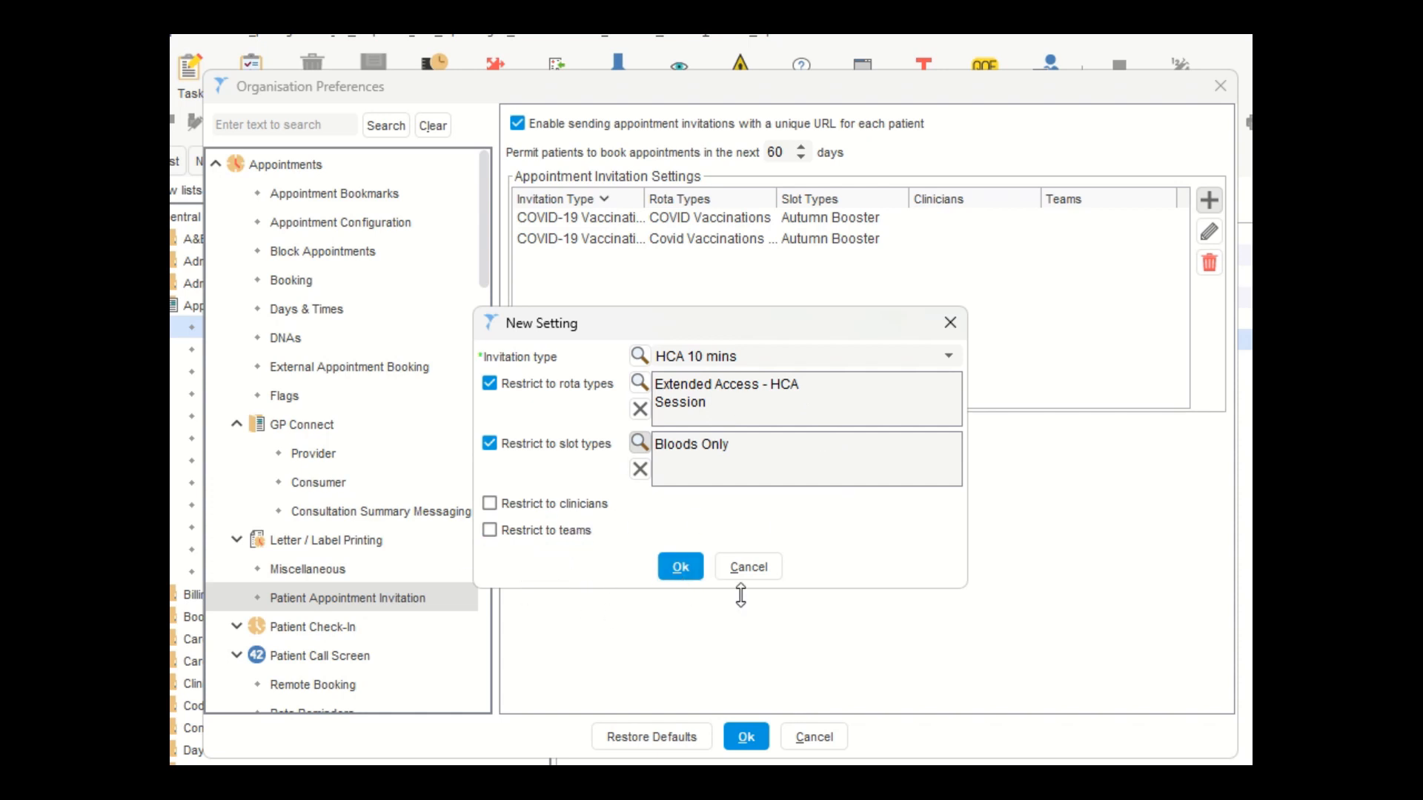
pyautogui.click(680, 568)
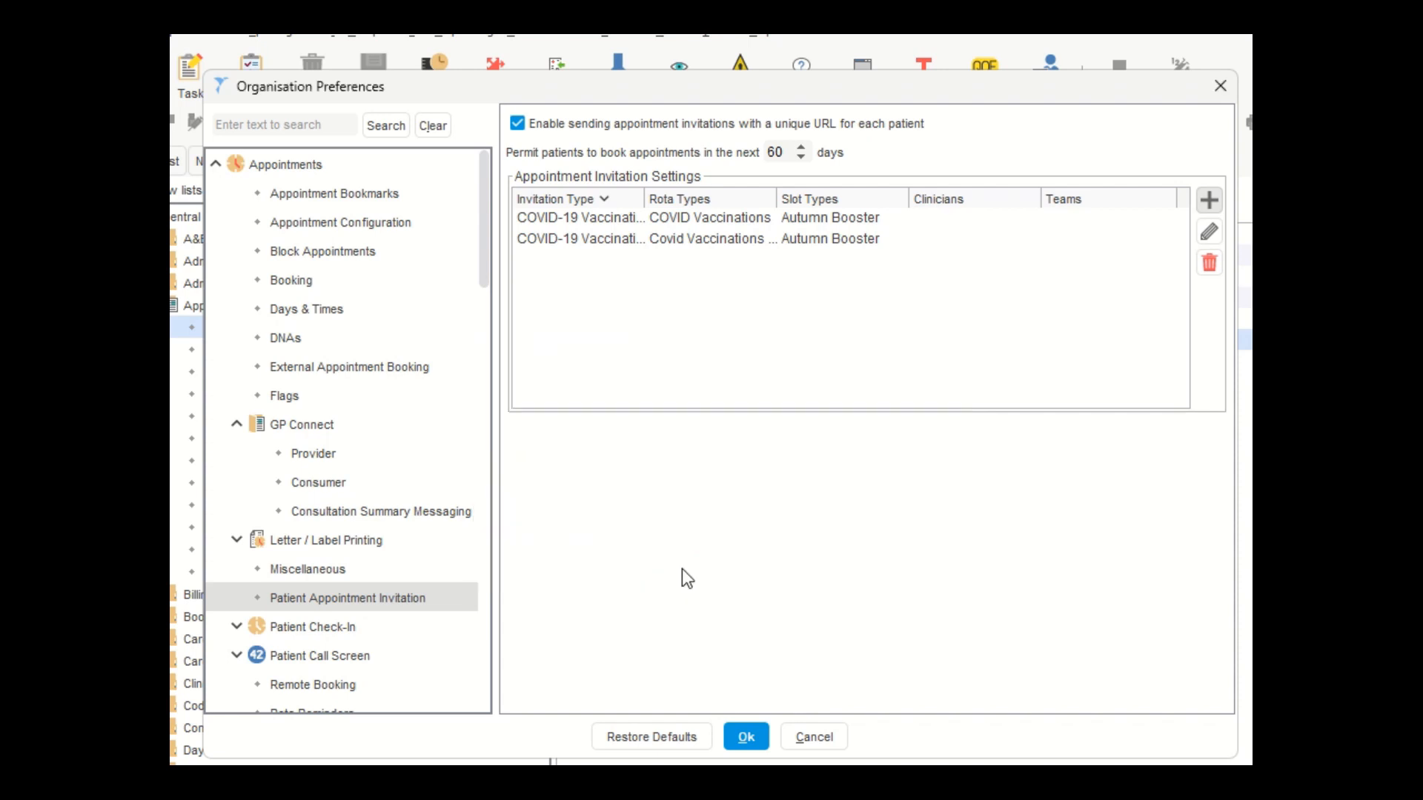